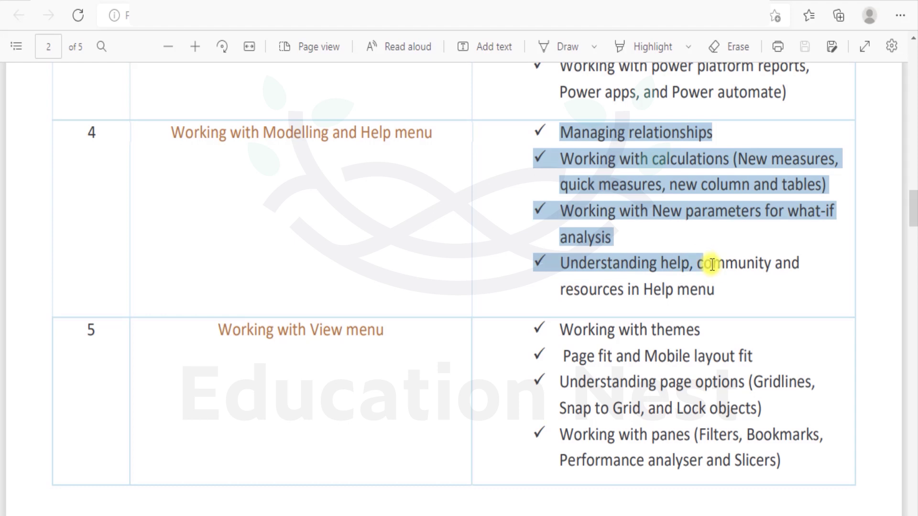
# Step: Review the training outline's topics for working with the Modelling and Help menu, from managing relationships to help resources
pyautogui.click(659, 231)
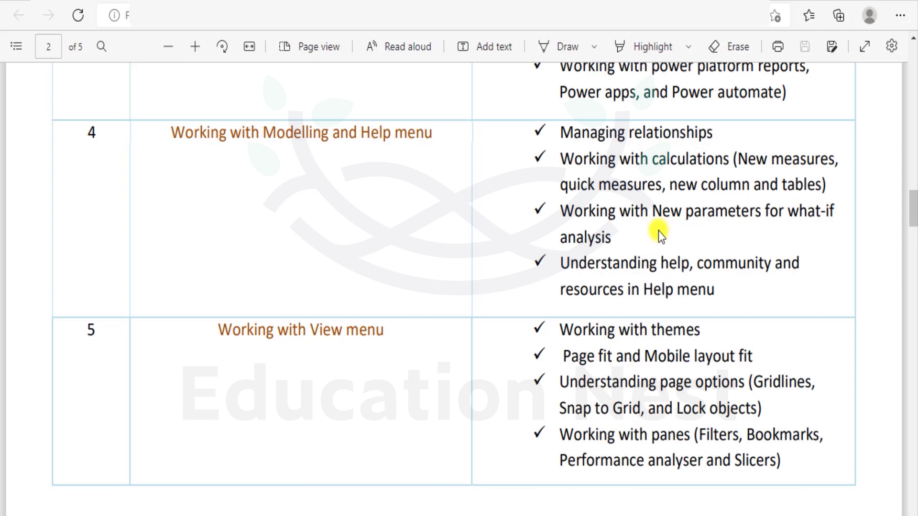
pyautogui.moveTo(562, 154); pyautogui.dragTo(731, 179)
pyautogui.click(755, 174)
pyautogui.moveTo(562, 184); pyautogui.dragTo(836, 184)
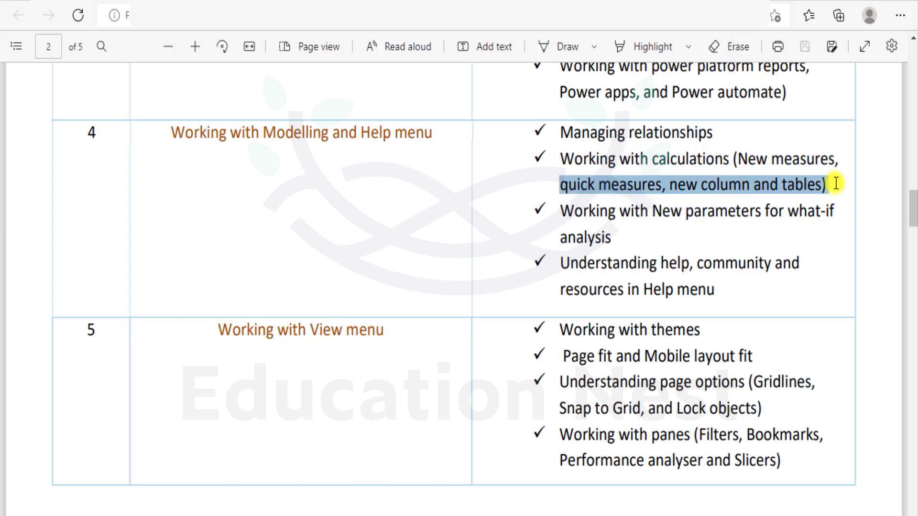
pyautogui.click(578, 209)
pyautogui.moveTo(578, 209); pyautogui.dragTo(760, 211)
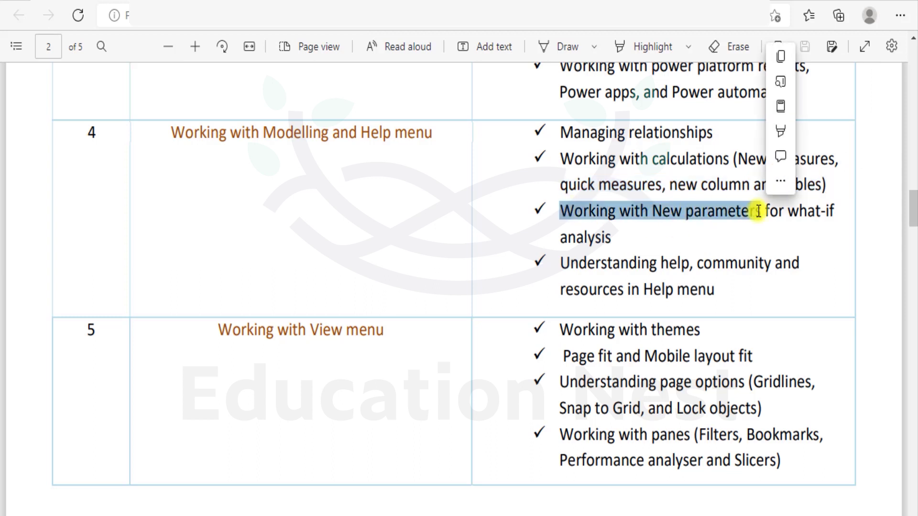
pyautogui.click(663, 241)
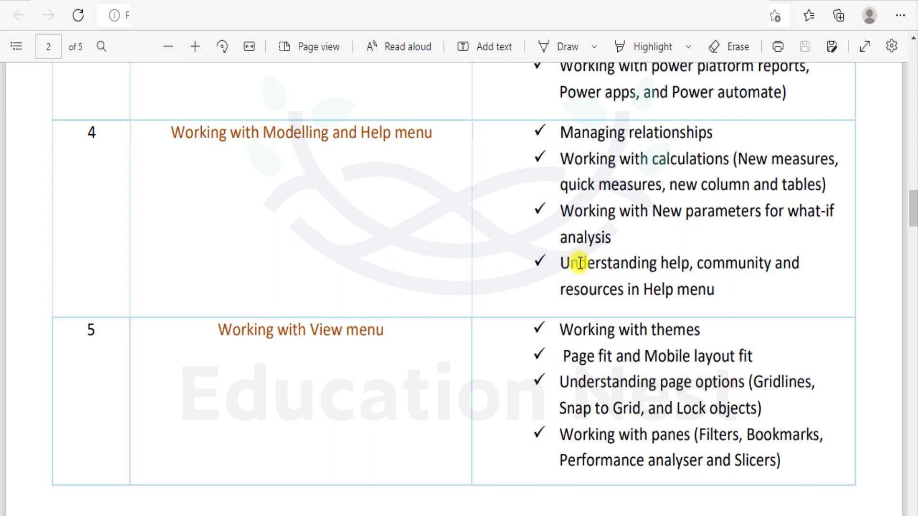
pyautogui.moveTo(579, 263); pyautogui.dragTo(714, 288)
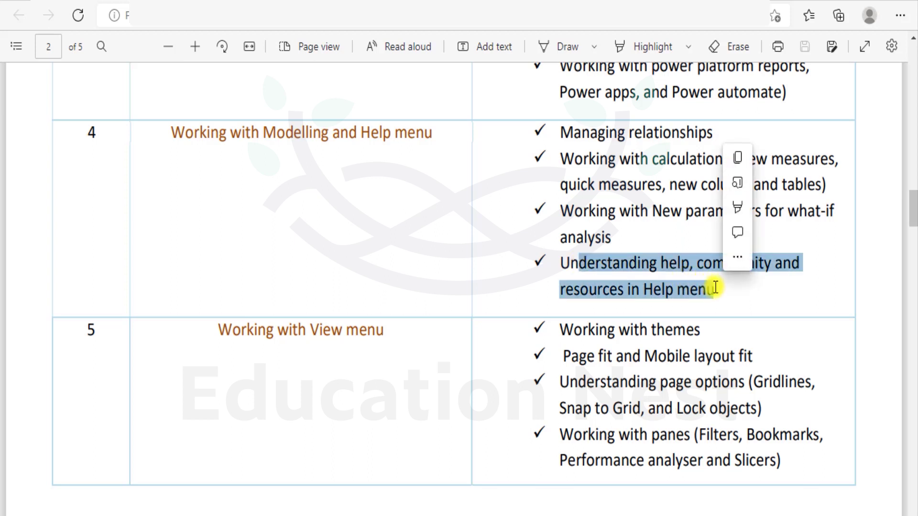
pyautogui.click(584, 306)
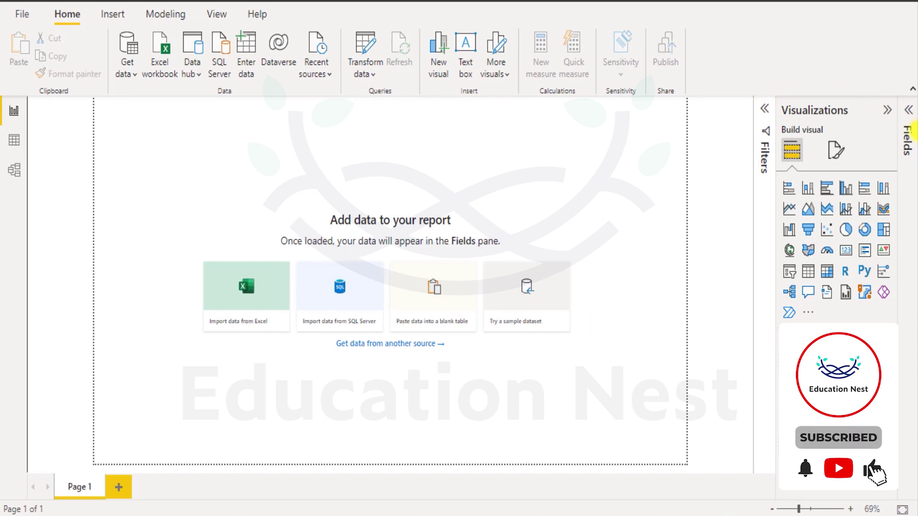
# Step: Expand the collapsed Fields and Filters panes beside the blank report canvas
pyautogui.click(908, 110)
pyautogui.click(665, 109)
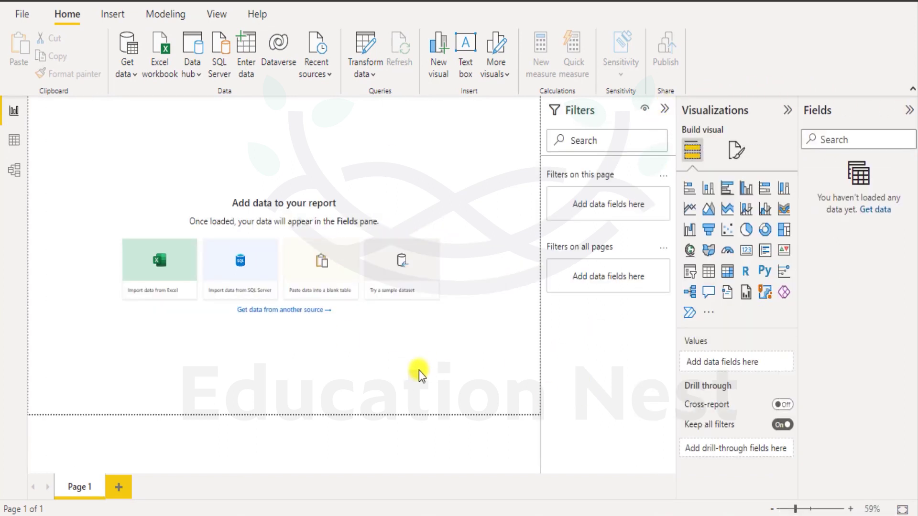
# Step: Add two blank report pages and delete both of them, keeping only Page 1
pyautogui.click(120, 487)
pyautogui.click(169, 483)
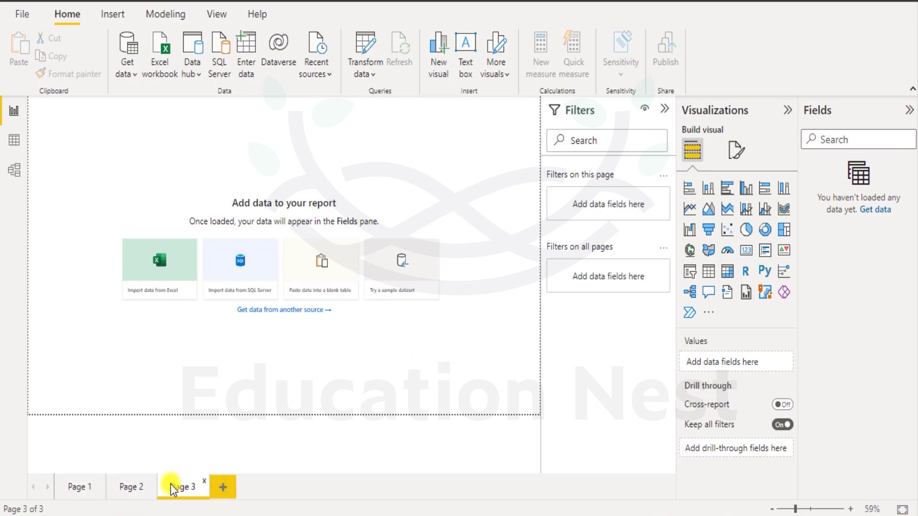
pyautogui.click(203, 482)
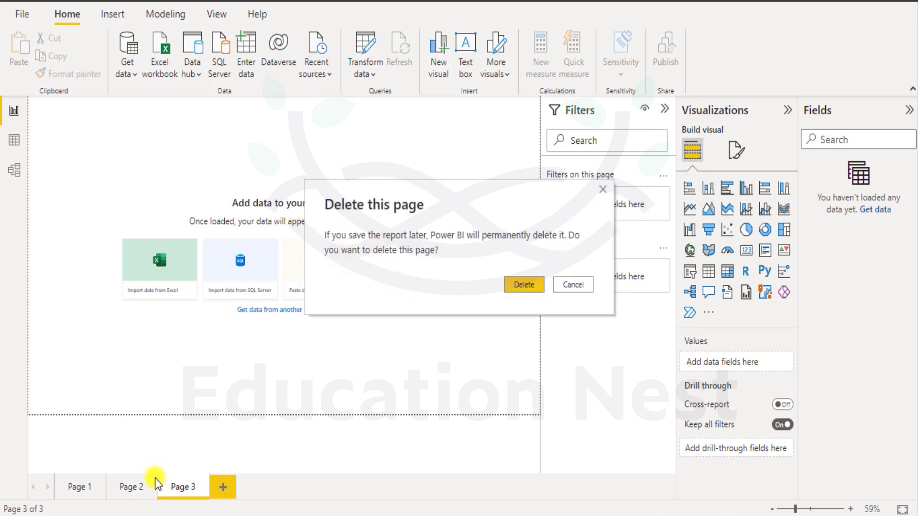
pyautogui.click(522, 287)
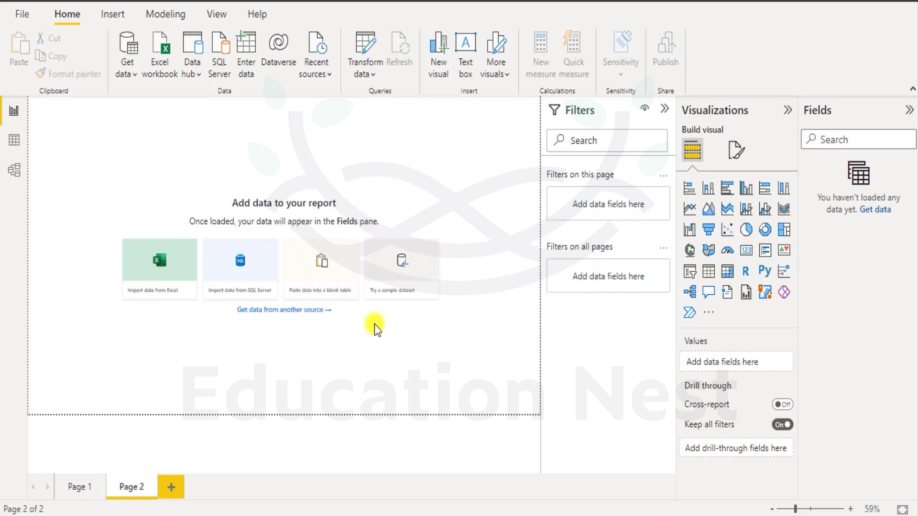
pyautogui.click(153, 487)
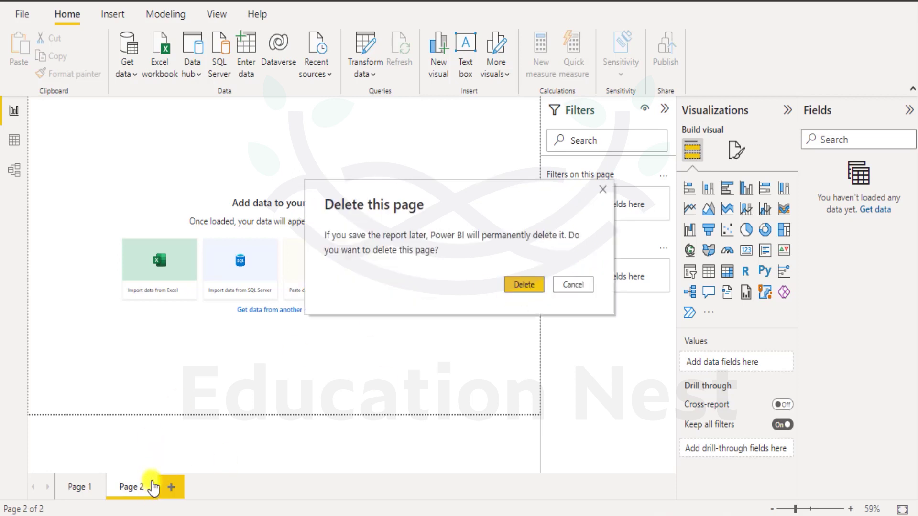
pyautogui.click(519, 283)
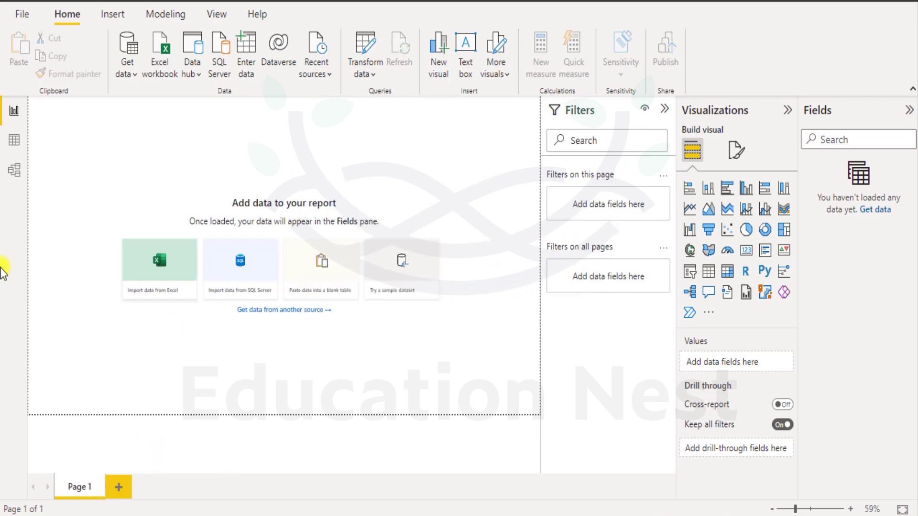
# Step: Look through the modeling commands and choose English as the Q&A language
pyautogui.click(160, 14)
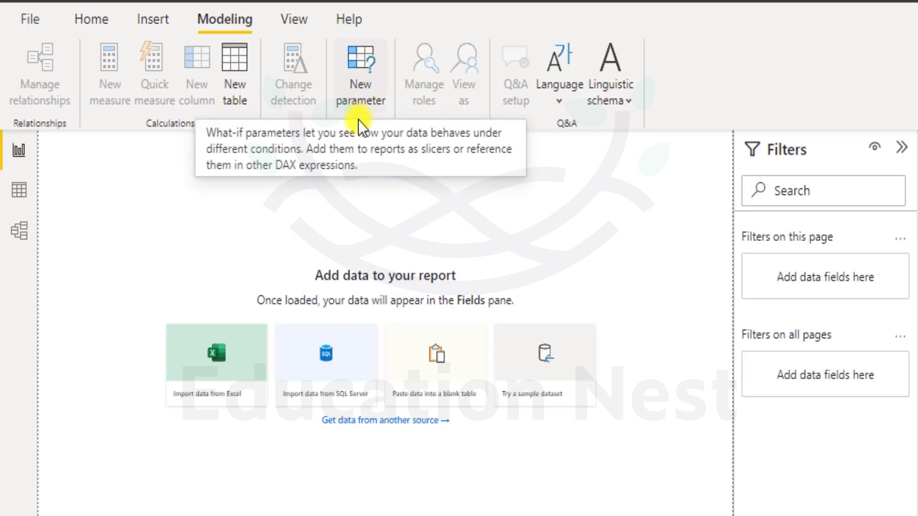
pyautogui.click(367, 101)
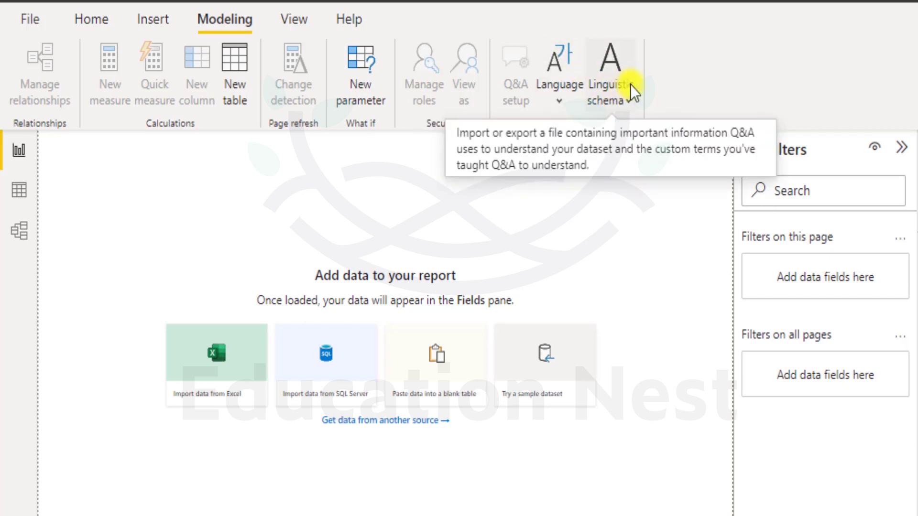
pyautogui.click(565, 97)
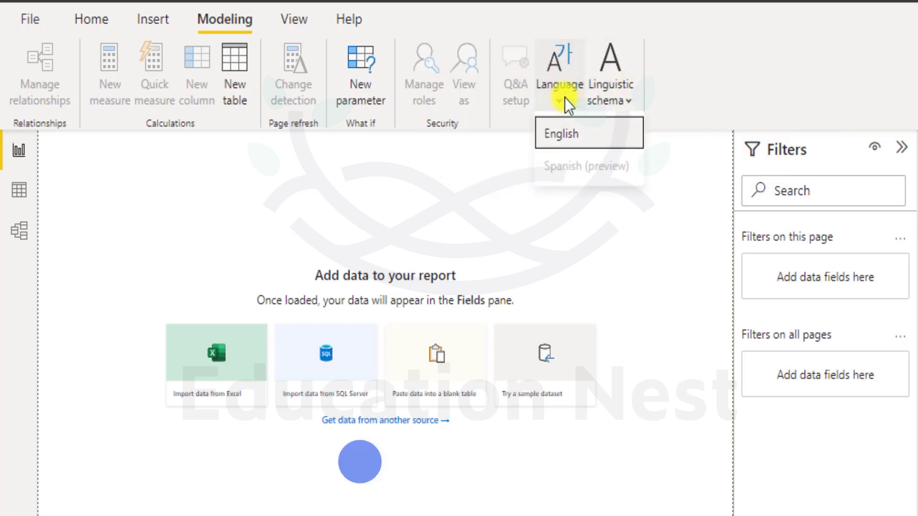
pyautogui.click(573, 136)
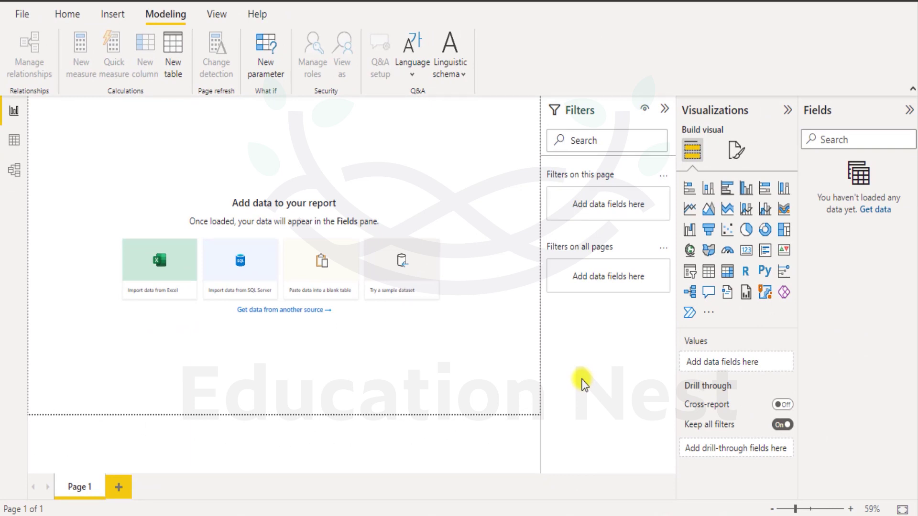
# Step: Import data from Excel using the financials workbook in the parent folder
pyautogui.click(159, 261)
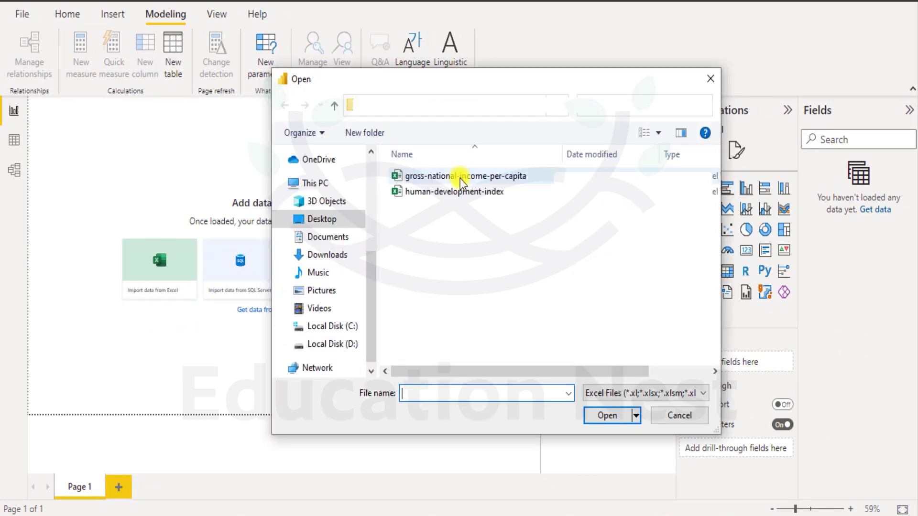
pyautogui.click(386, 107)
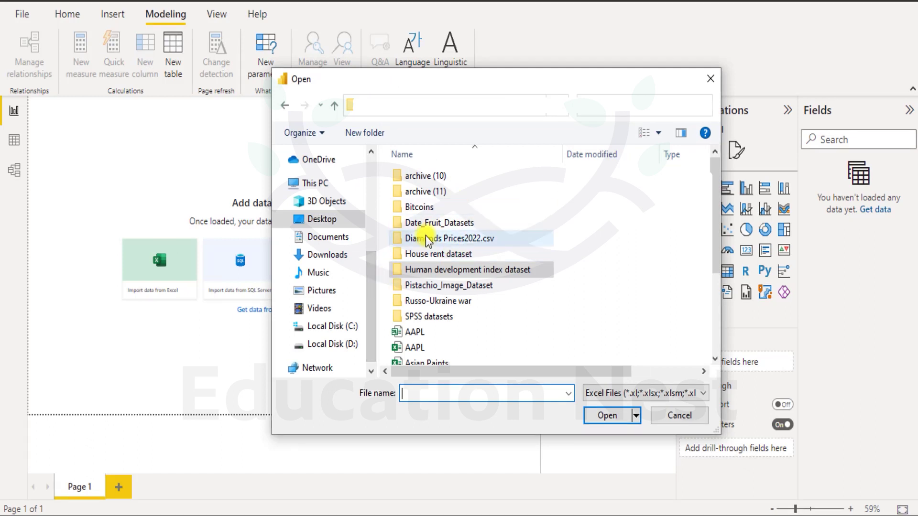
pyautogui.scroll(-3, 425, 237)
pyautogui.click(421, 297)
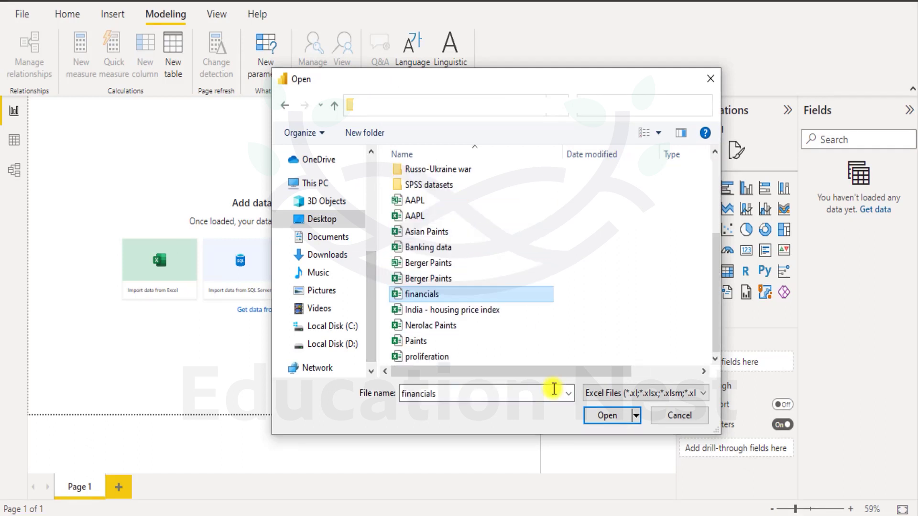
pyautogui.click(606, 415)
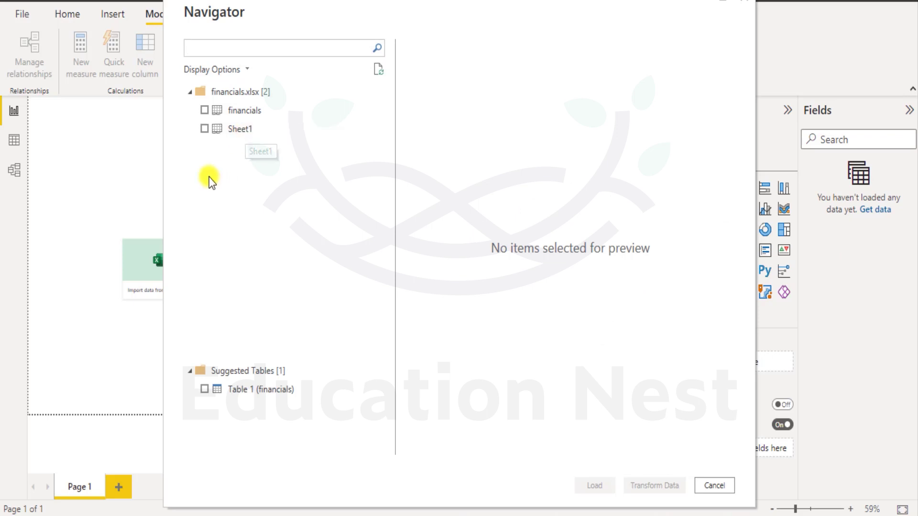
# Step: Preview the financials and Sheet1 sheets and load only financials into the report
pyautogui.click(204, 110)
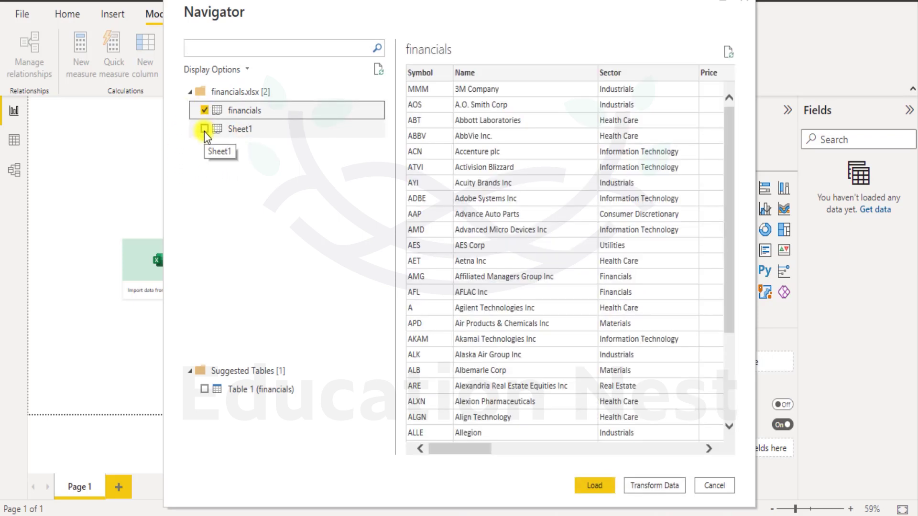
pyautogui.moveTo(451, 448); pyautogui.dragTo(110, 222)
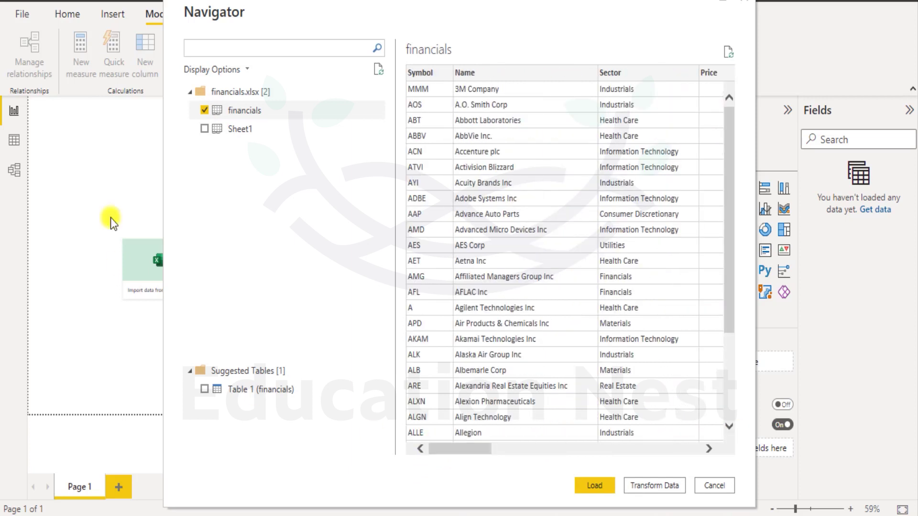
pyautogui.click(209, 131)
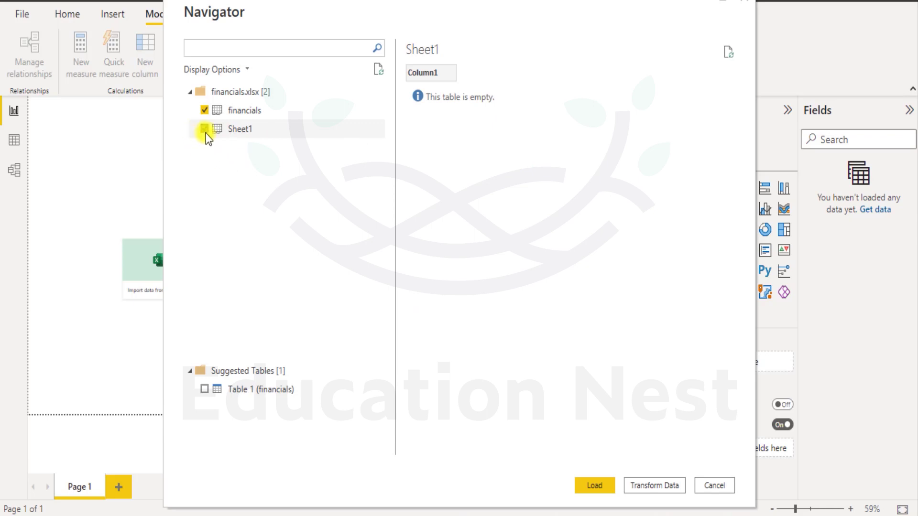
pyautogui.click(205, 127)
pyautogui.click(595, 482)
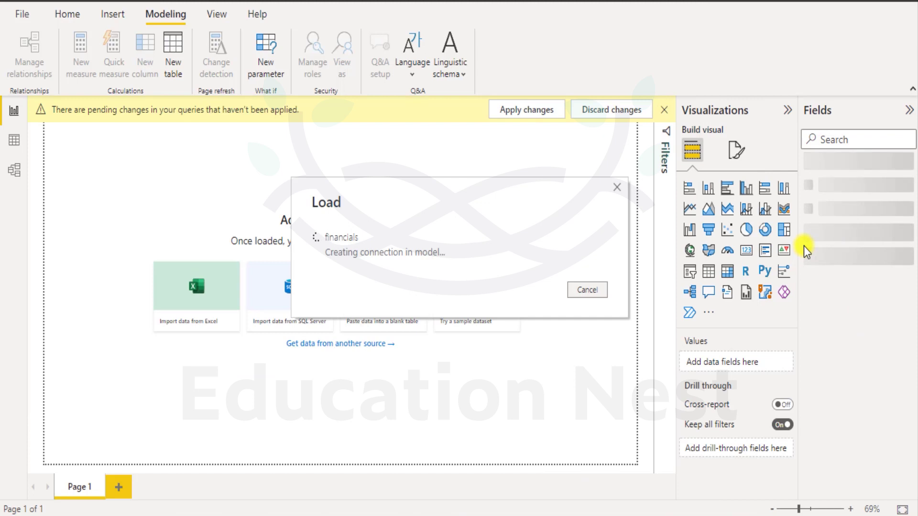
# Step: Examine the financials table's fields and the column properties of Column14 to Column16, Name, Sector, SEC Filings and Symbol
pyautogui.click(806, 165)
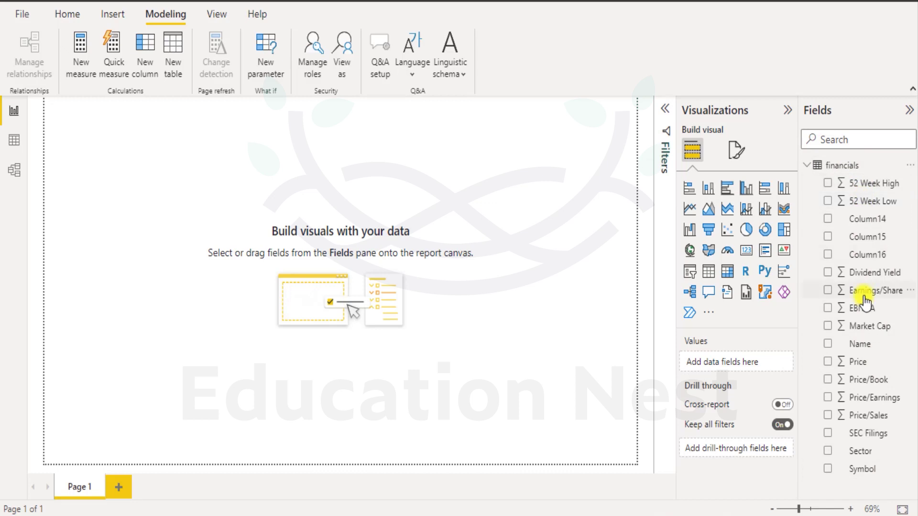
pyautogui.click(858, 223)
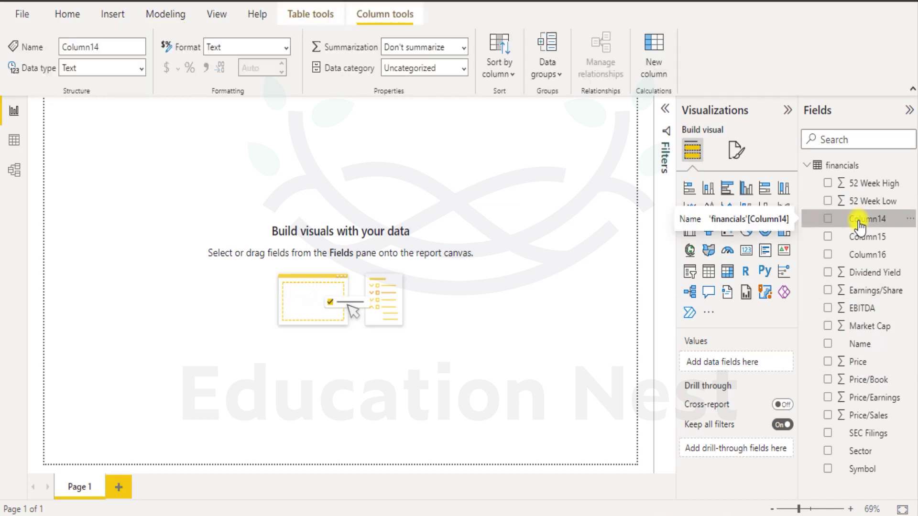
pyautogui.click(870, 240)
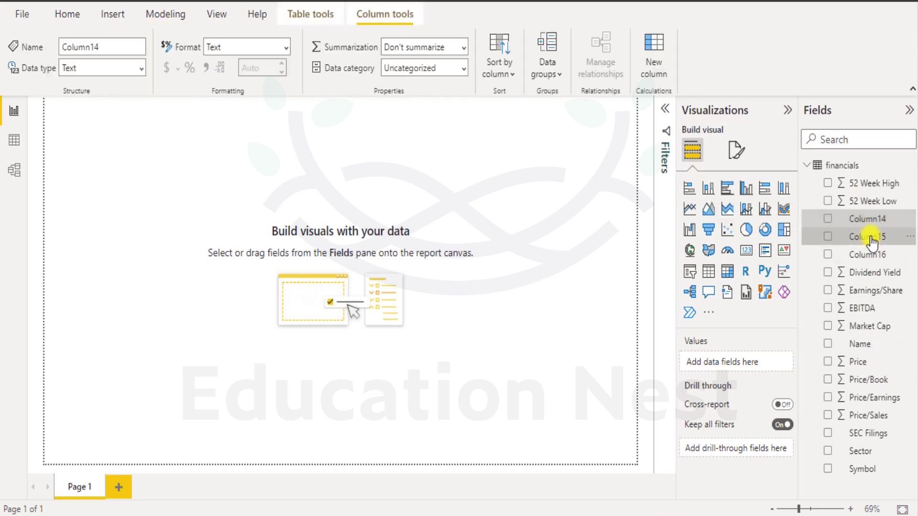
pyautogui.click(864, 254)
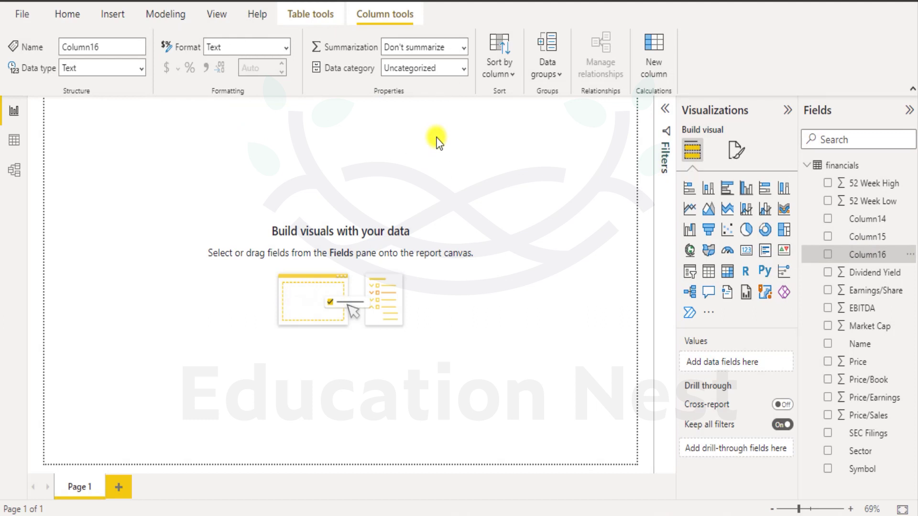
pyautogui.click(860, 348)
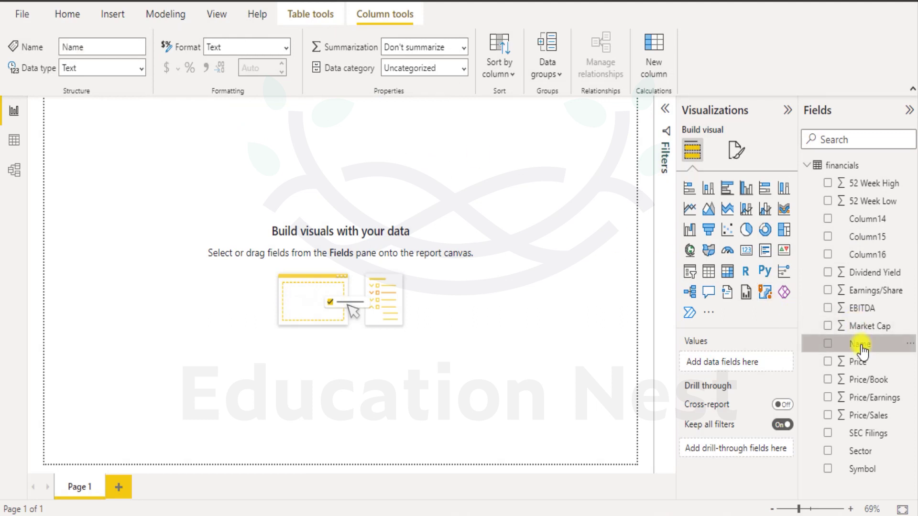
pyautogui.click(857, 456)
pyautogui.click(859, 433)
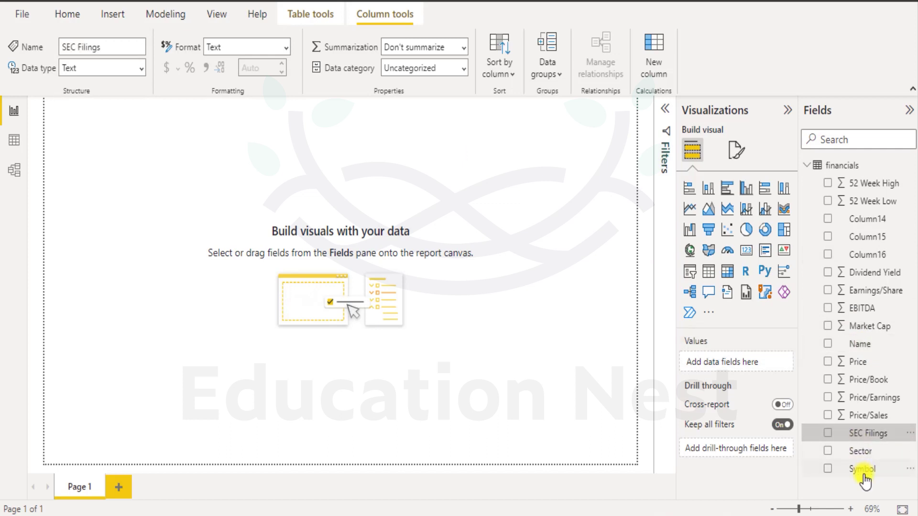
pyautogui.click(864, 471)
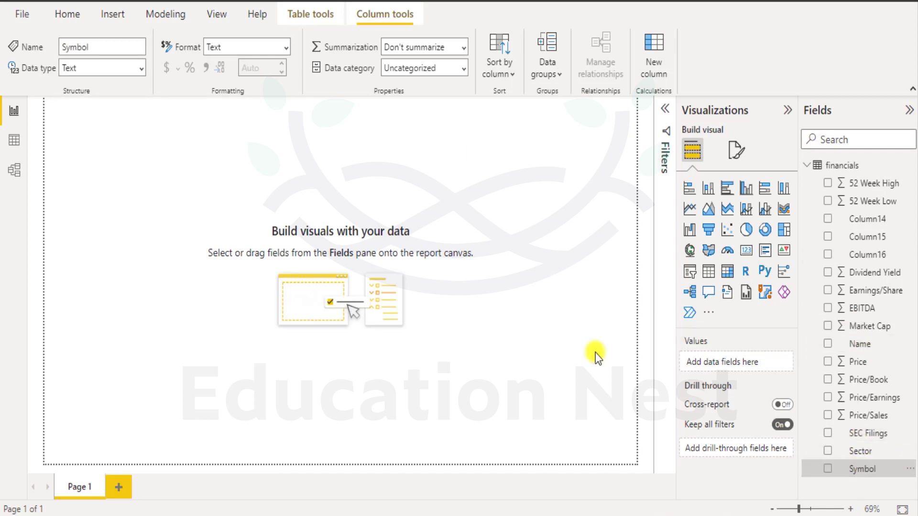
# Step: Open the financials workbook from the Desktop folder in Excel and check its column headers through SEC Filings
pyautogui.click(358, 514)
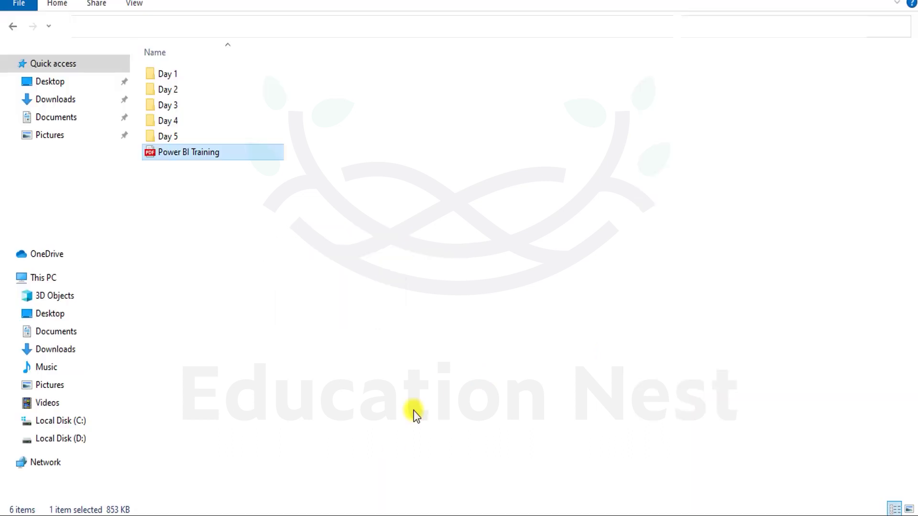
pyautogui.click(52, 81)
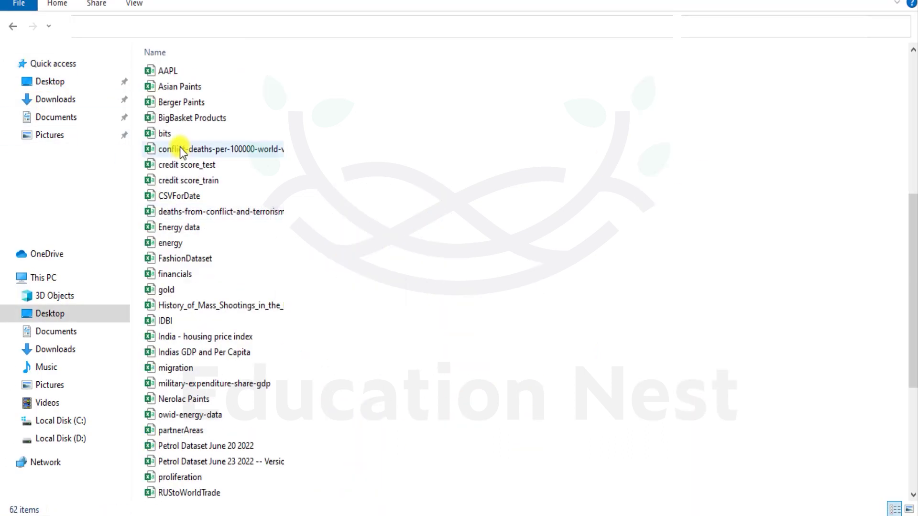
pyautogui.doubleClick(194, 271)
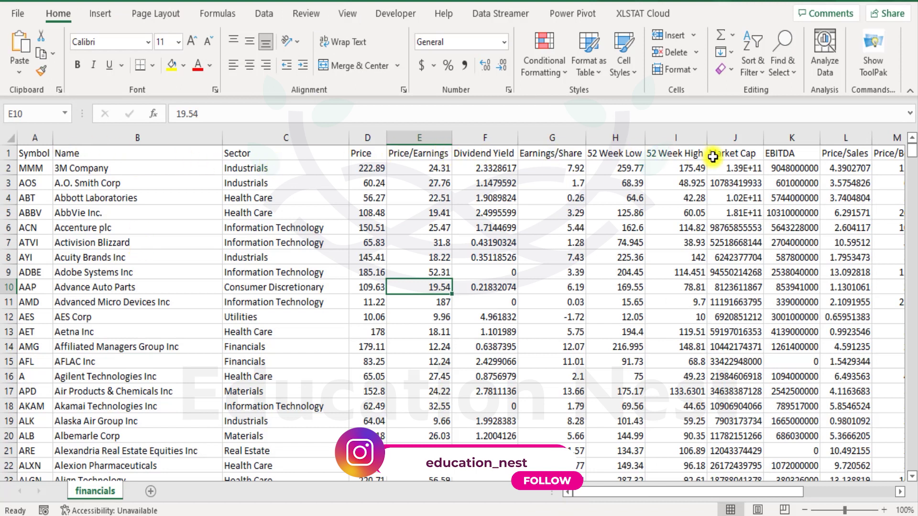
pyautogui.click(859, 159)
pyautogui.click(883, 156)
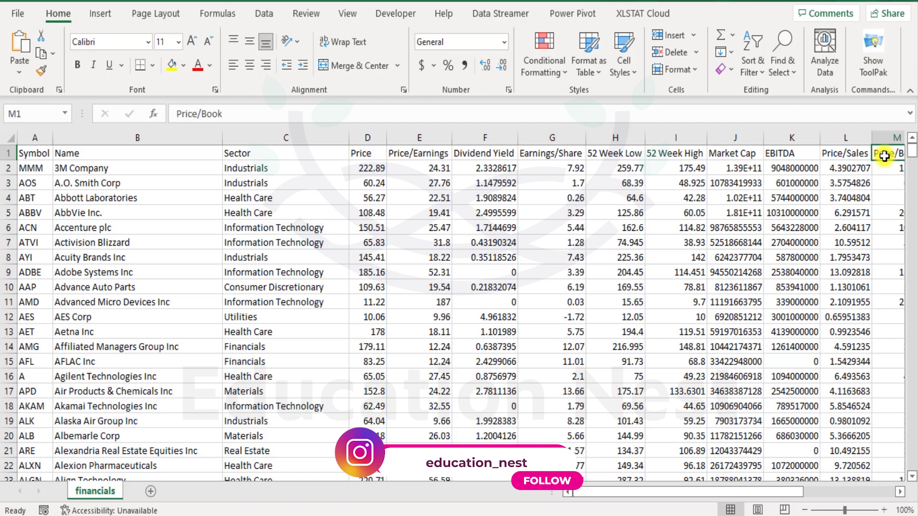
pyautogui.press('Right')
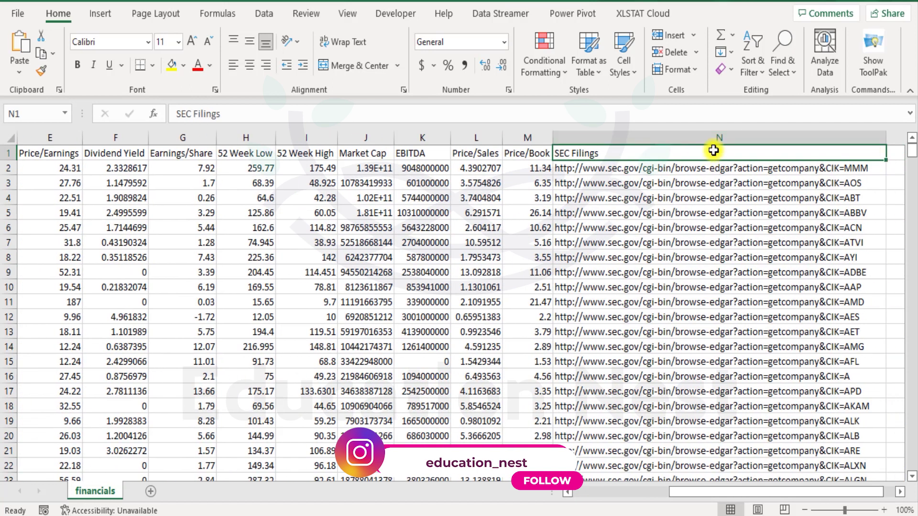
pyautogui.click(713, 151)
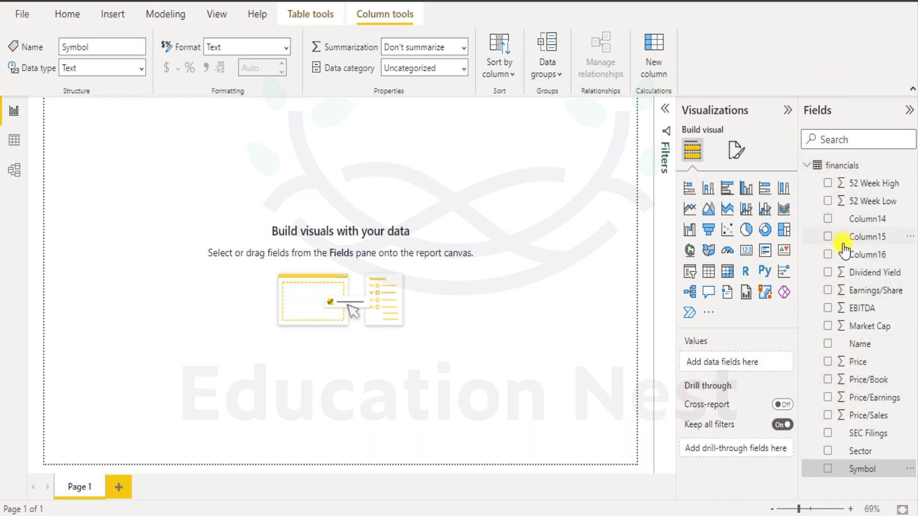
# Step: Select Column14, Column15 and Column16 in the financials table and delete Column14 from the model
pyautogui.click(826, 219)
pyautogui.click(827, 255)
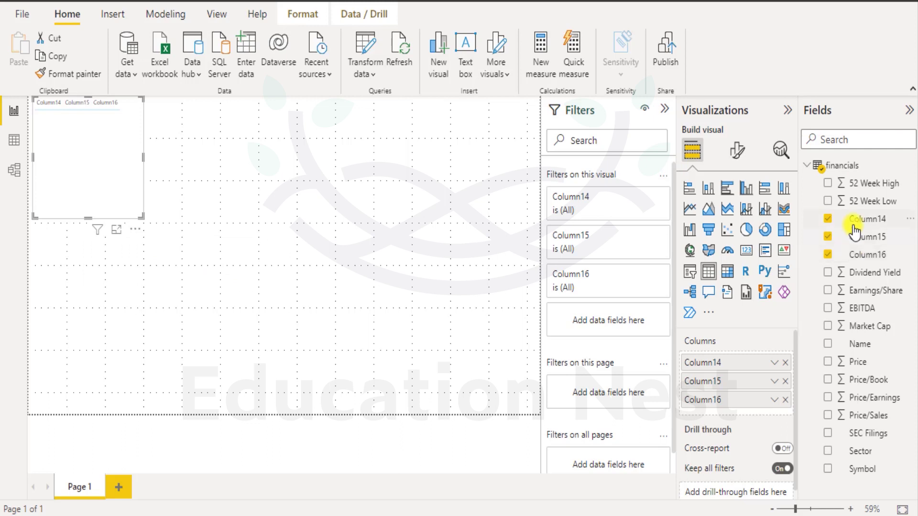
pyautogui.click(908, 219)
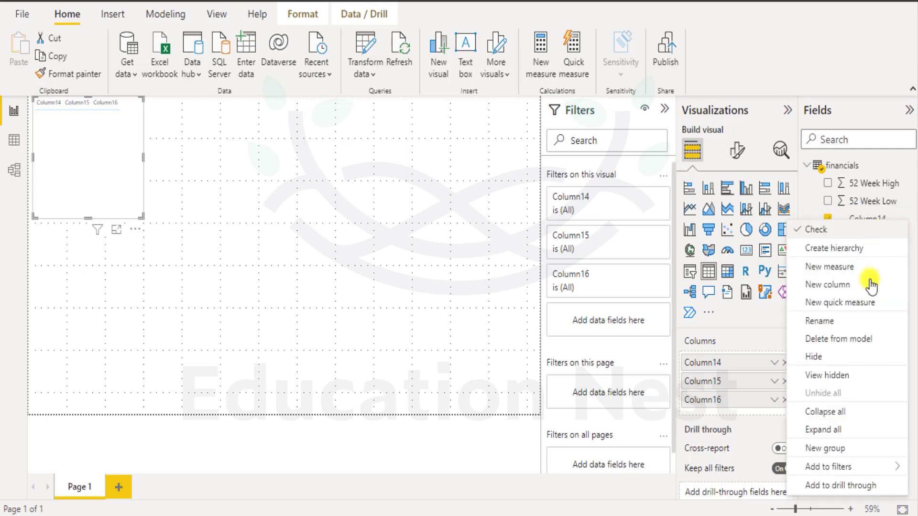
pyautogui.click(836, 340)
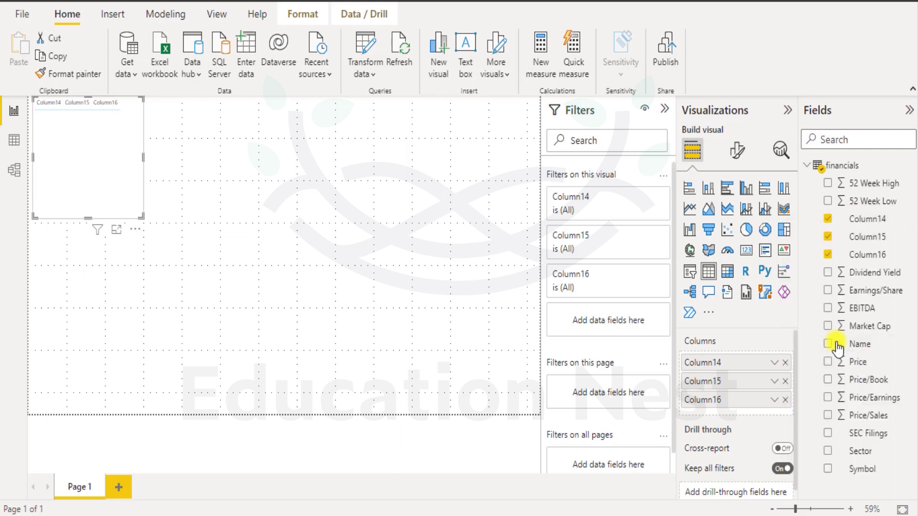
pyautogui.click(542, 290)
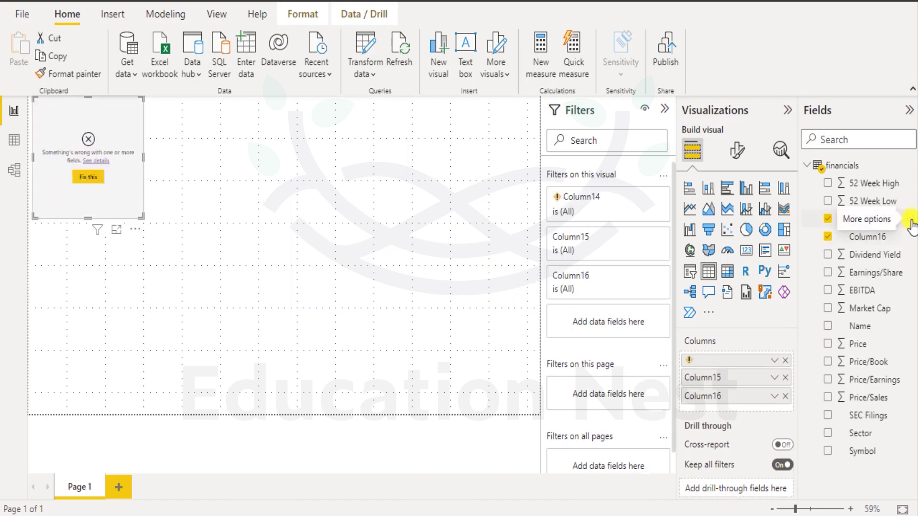
# Step: Delete Column15 and Column16 of the financials table from the model
pyautogui.click(909, 218)
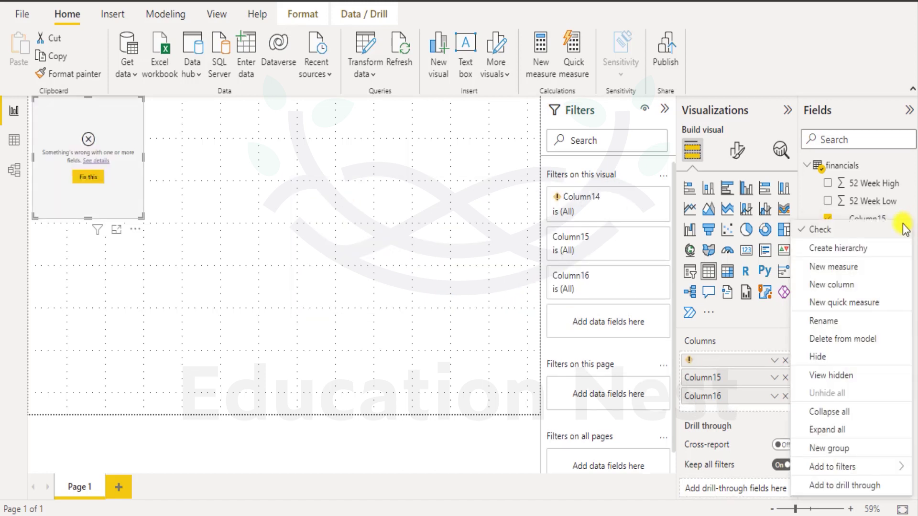
pyautogui.click(845, 340)
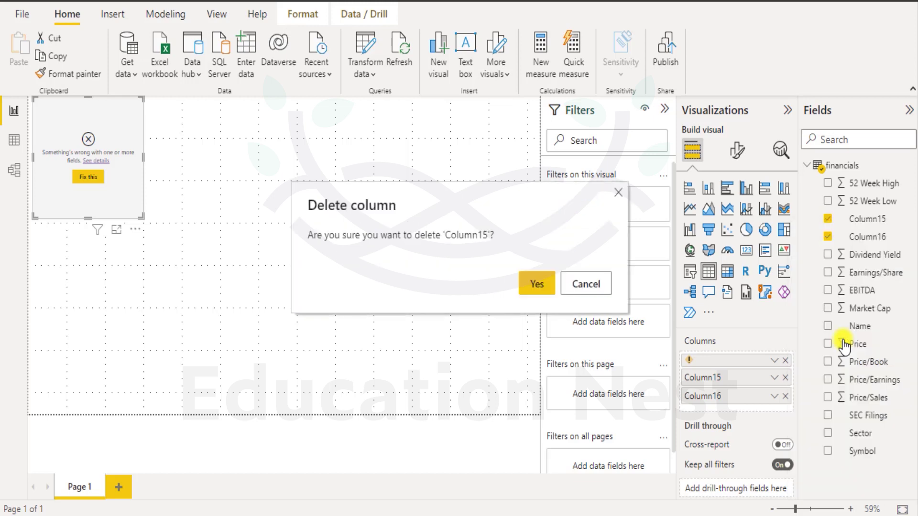
pyautogui.click(536, 286)
pyautogui.click(909, 218)
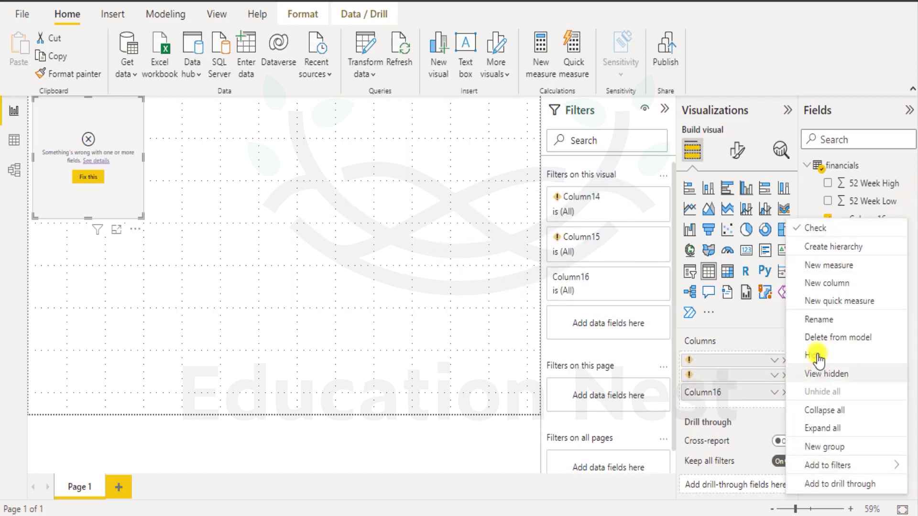
pyautogui.click(834, 337)
pyautogui.click(538, 285)
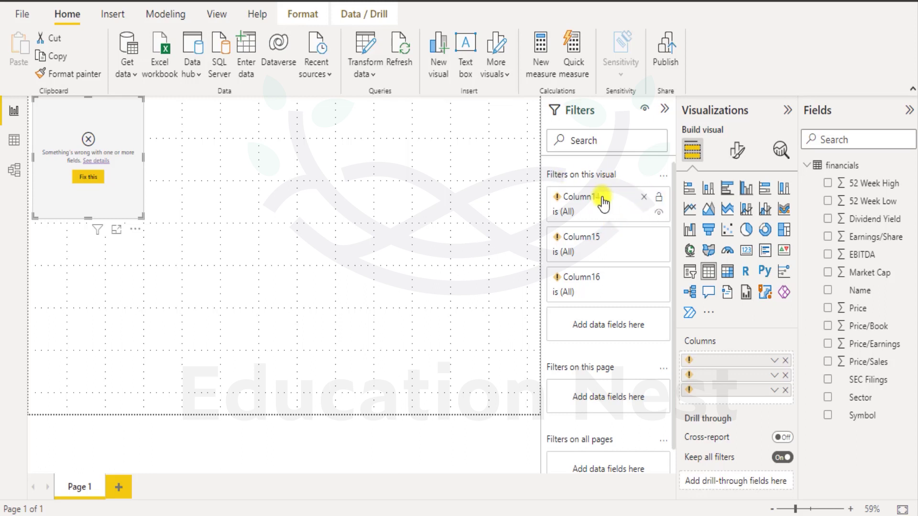
# Step: Clear the three deleted columns from the table visual's filters and fields, and remove the visual from the page
pyautogui.click(643, 198)
pyautogui.click(644, 198)
pyautogui.click(644, 198)
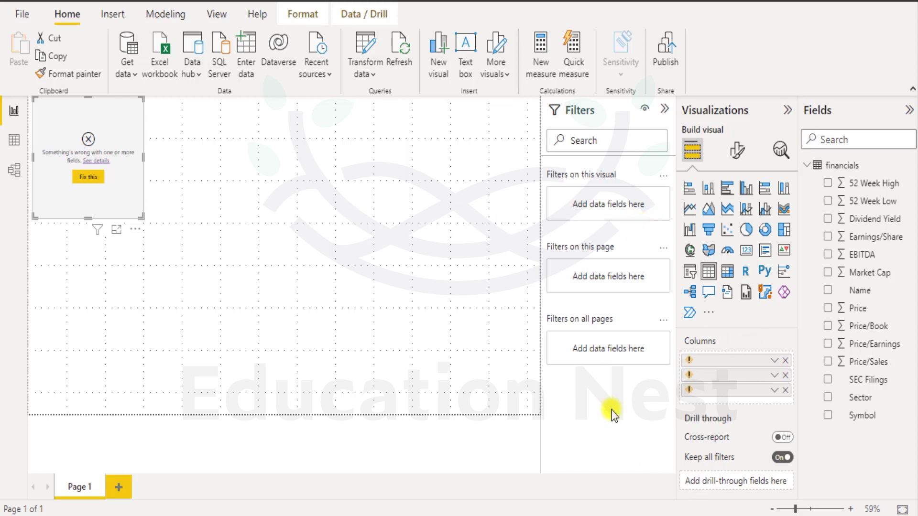
pyautogui.click(785, 361)
pyautogui.click(784, 362)
pyautogui.click(784, 361)
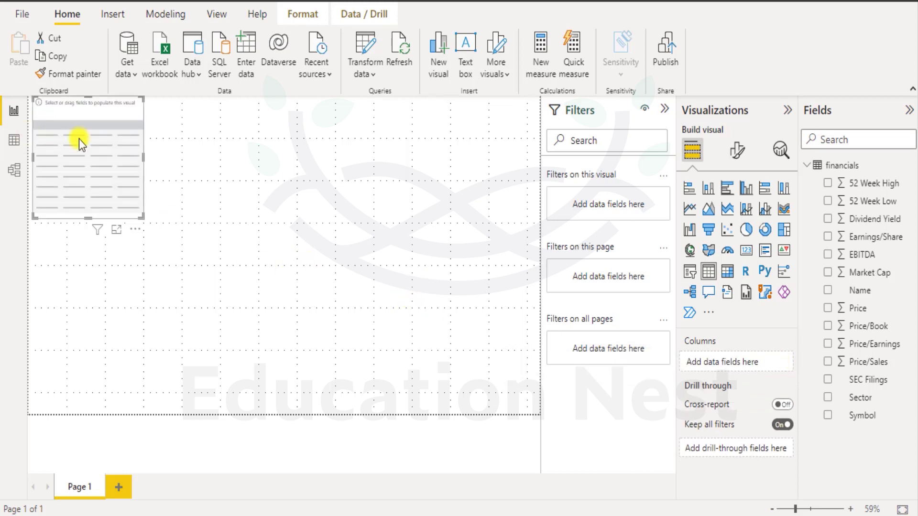
pyautogui.click(139, 234)
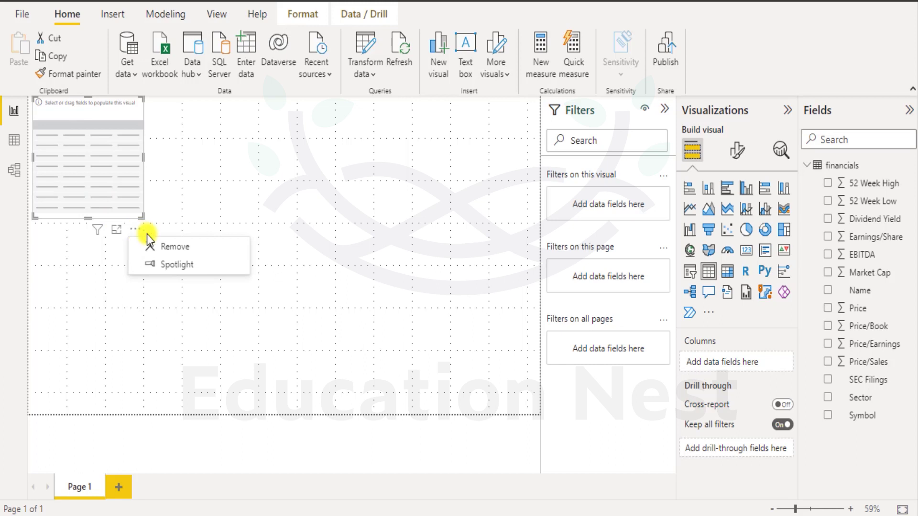
pyautogui.click(192, 246)
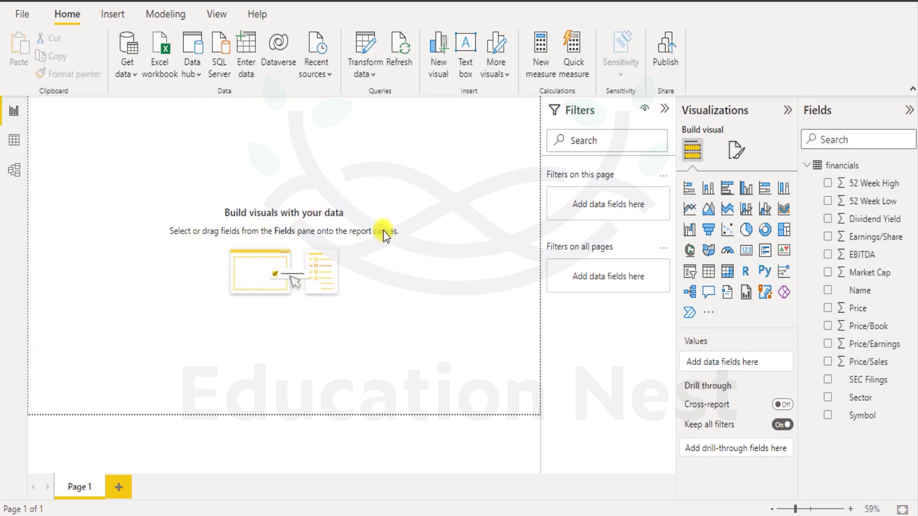
# Step: Try charting the financials table's 52 Week Low field with the modeling commands displayed, and clear the field again
pyautogui.click(180, 17)
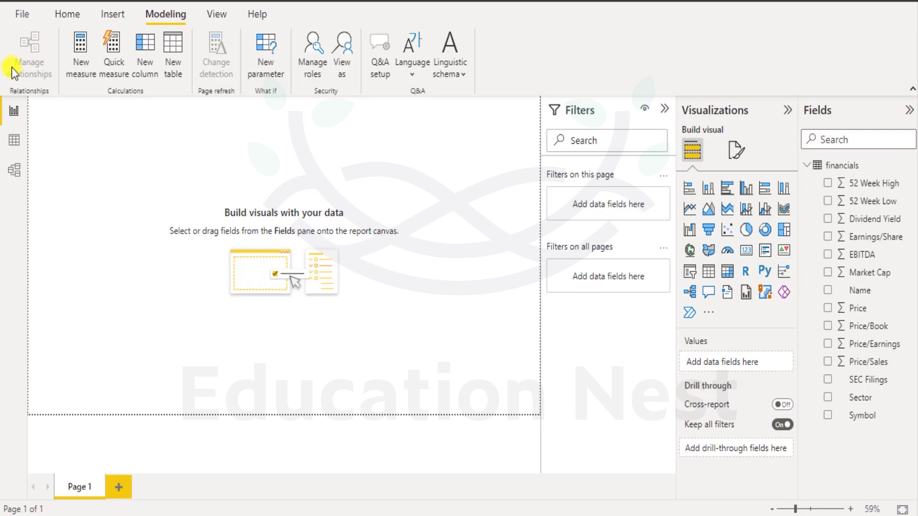
pyautogui.click(827, 202)
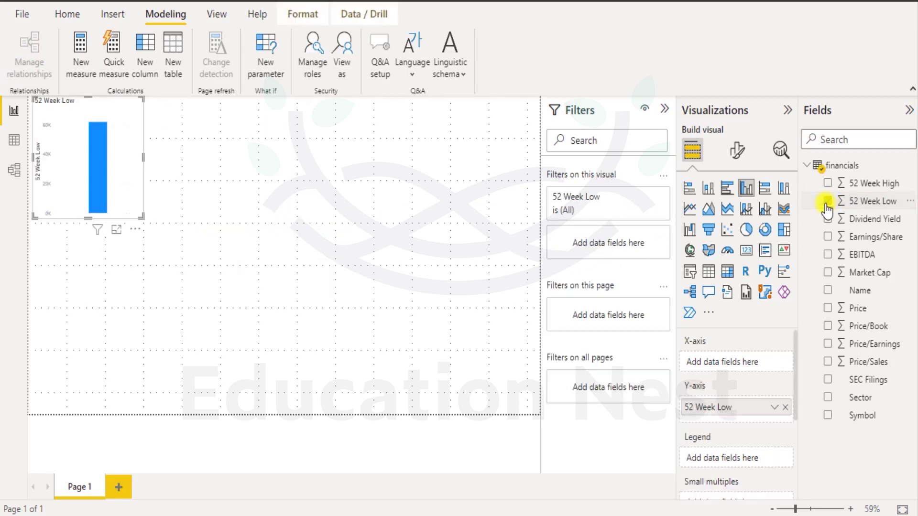
pyautogui.click(826, 202)
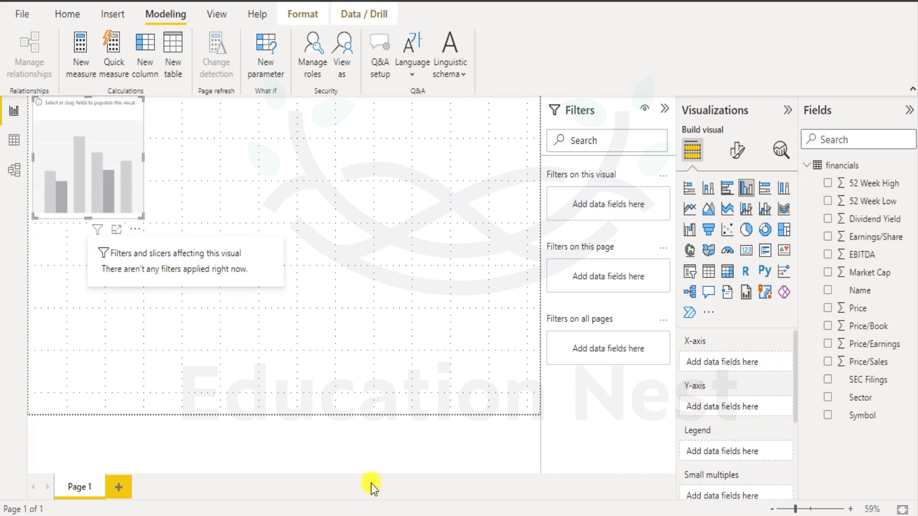
# Step: Import gold.csv from the Desktop folder with all file types shown and load its data into the report
pyautogui.click(27, 14)
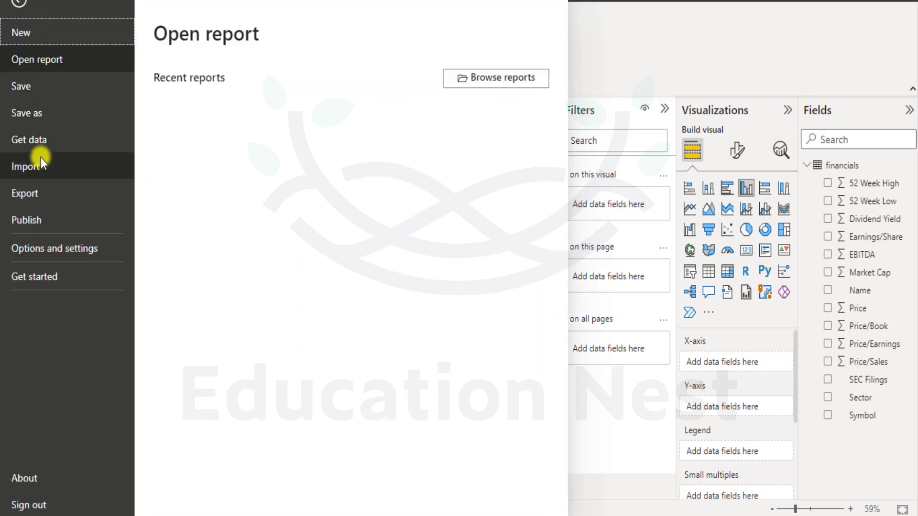
pyautogui.click(33, 142)
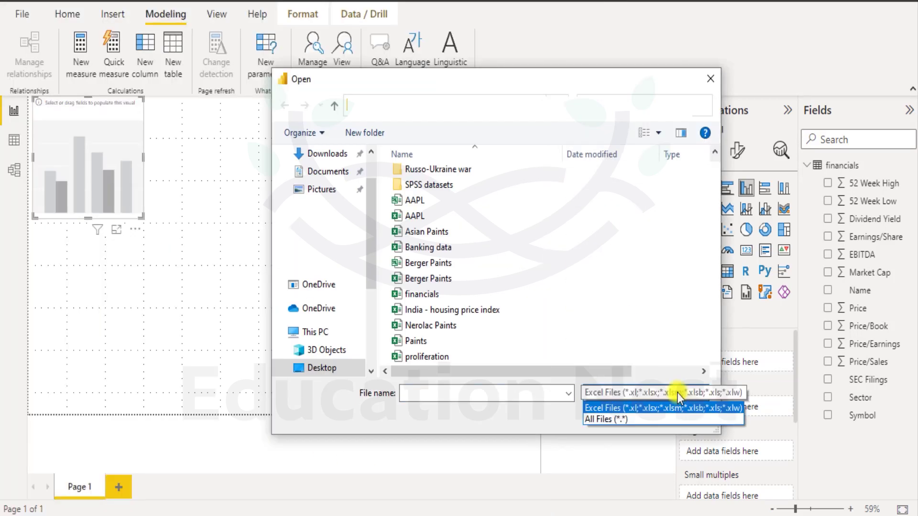
pyautogui.click(678, 389)
pyautogui.click(678, 389)
pyautogui.click(617, 420)
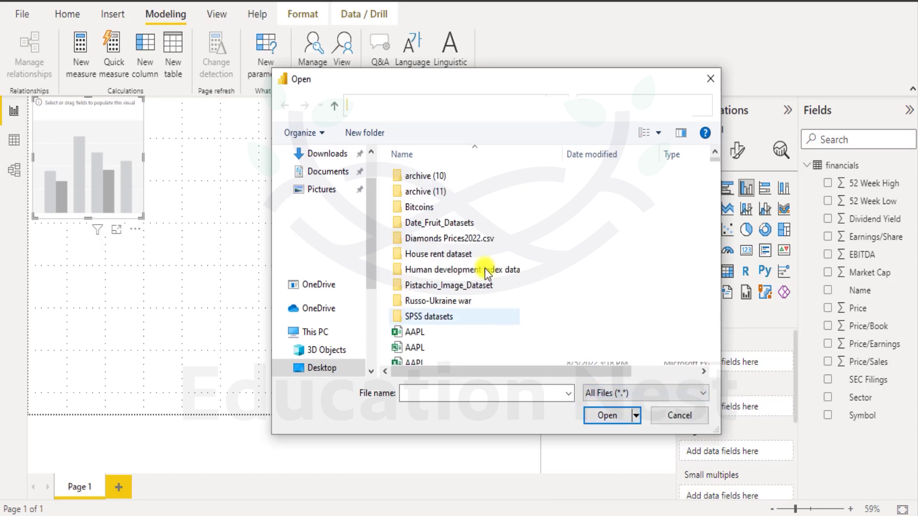
pyautogui.scroll(-4, 472, 257)
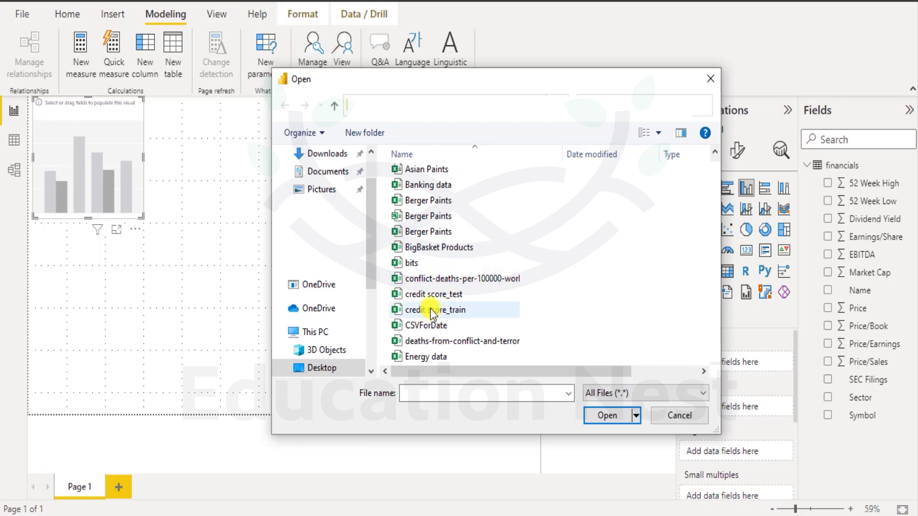
pyautogui.scroll(-4, 431, 304)
pyautogui.click(431, 246)
pyautogui.click(598, 415)
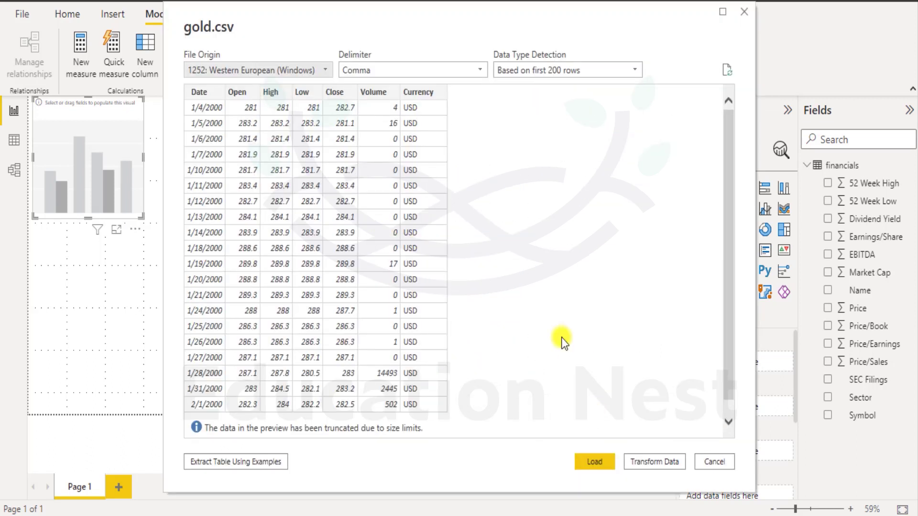
pyautogui.click(593, 461)
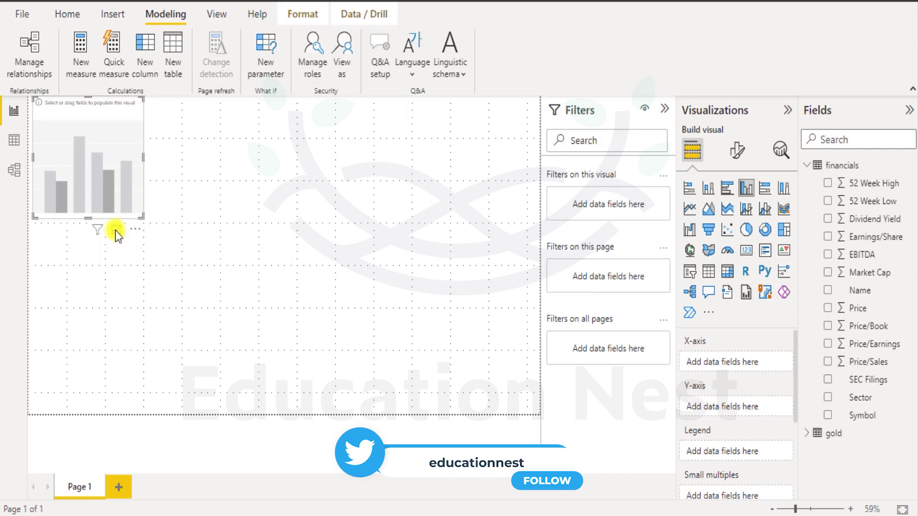
# Step: Show the model diagram of the loaded tables and select all columns of the financials table
pyautogui.click(14, 170)
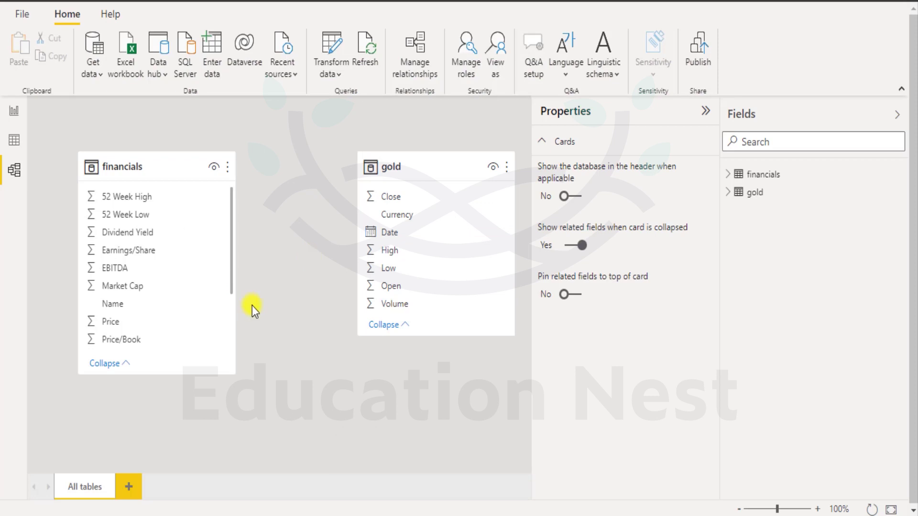
pyautogui.click(233, 170)
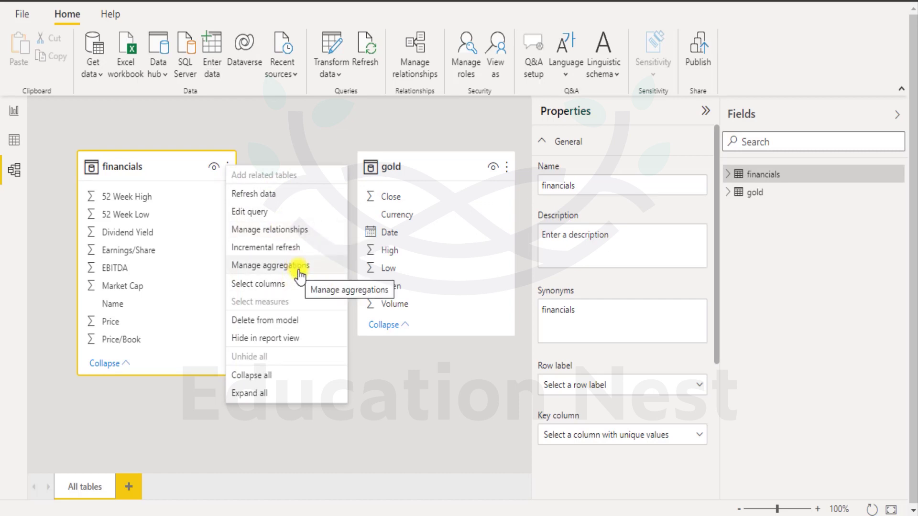
pyautogui.click(268, 285)
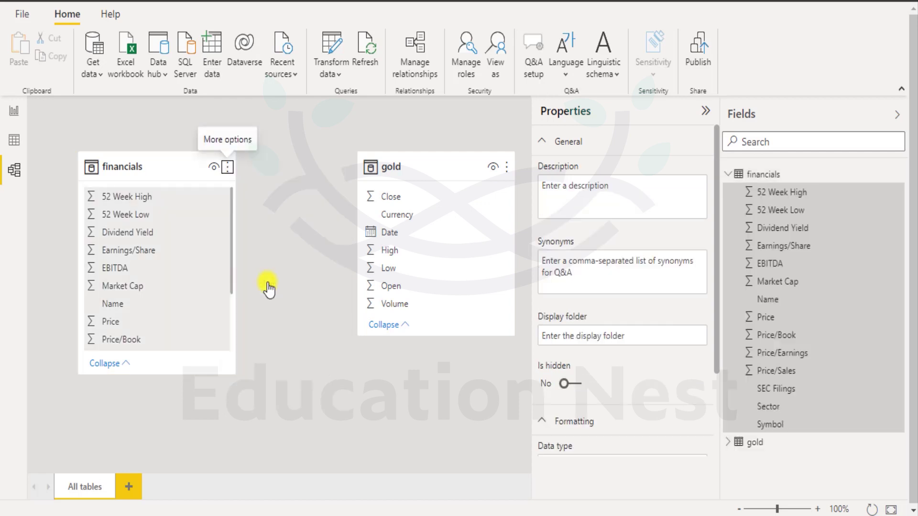
# Step: Create a hierarchy from the Price column of the financials table
pyautogui.click(765, 316)
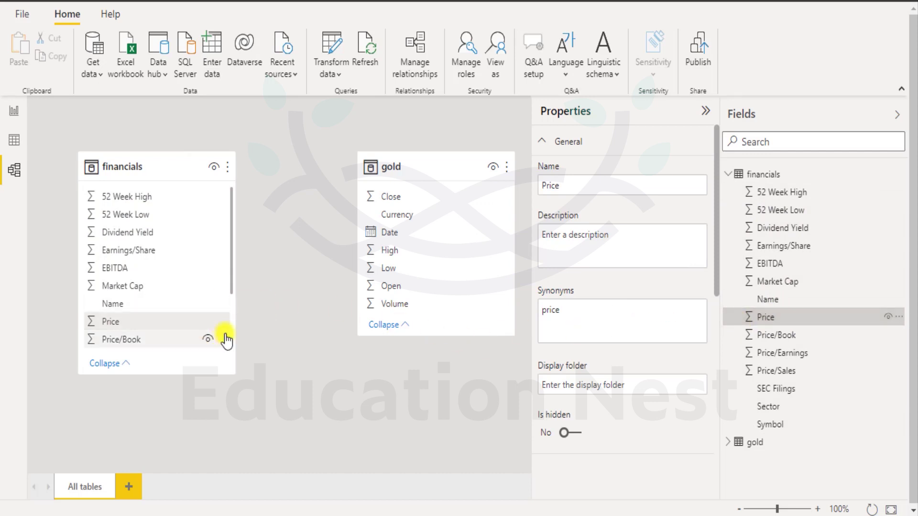
pyautogui.click(224, 323)
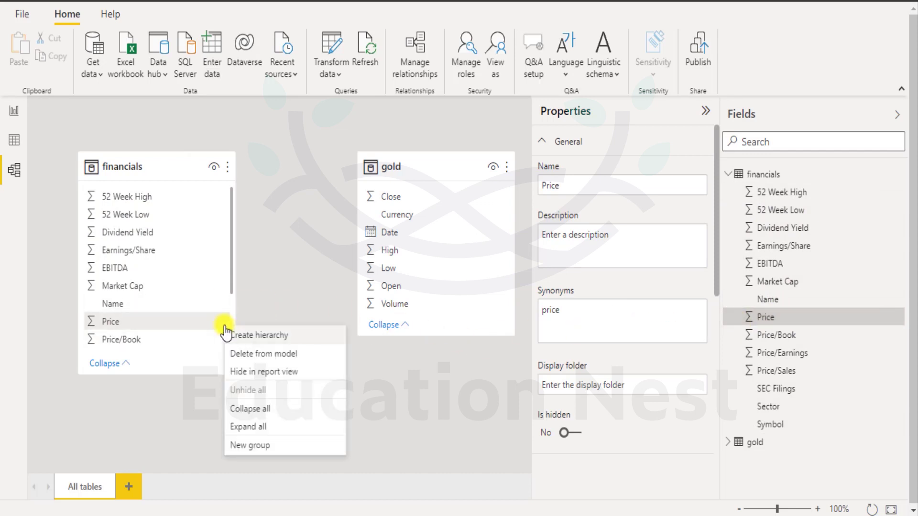
pyautogui.click(290, 336)
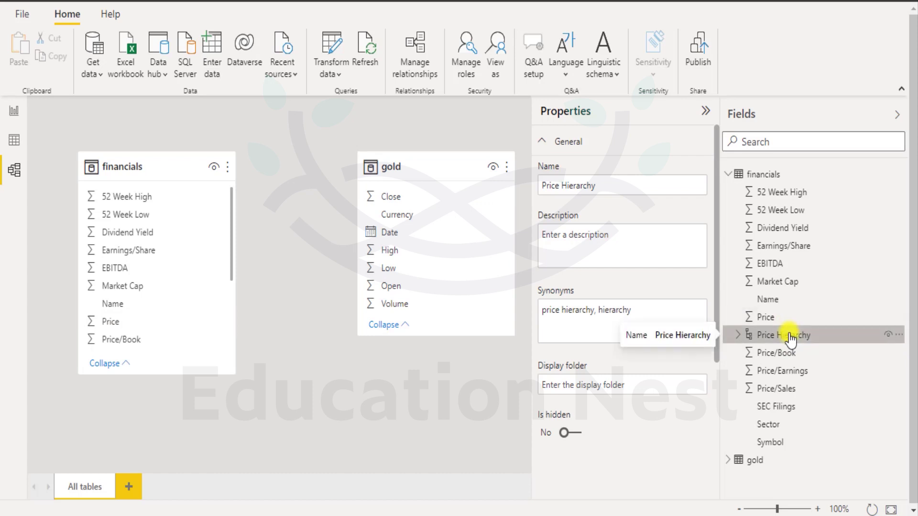
# Step: Delete the Price Hierarchy from the financials table in the model and clear the table selection
pyautogui.click(901, 335)
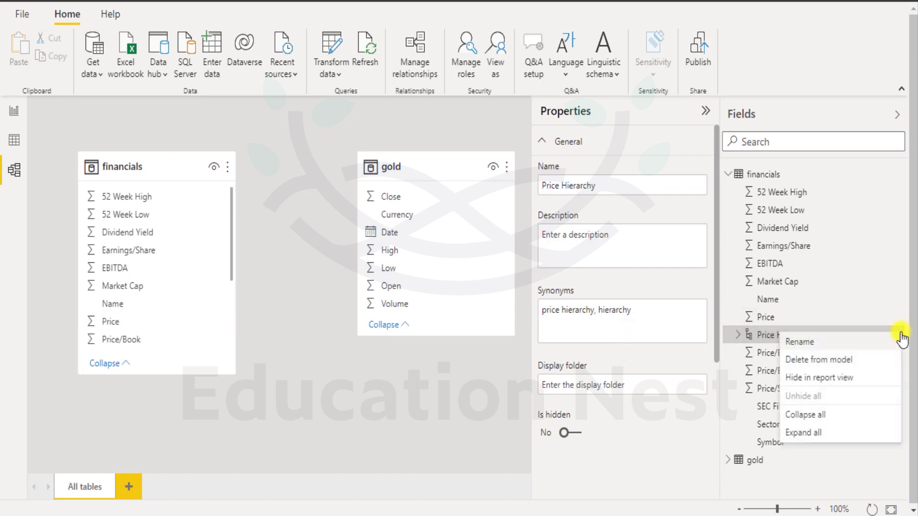
pyautogui.click(817, 361)
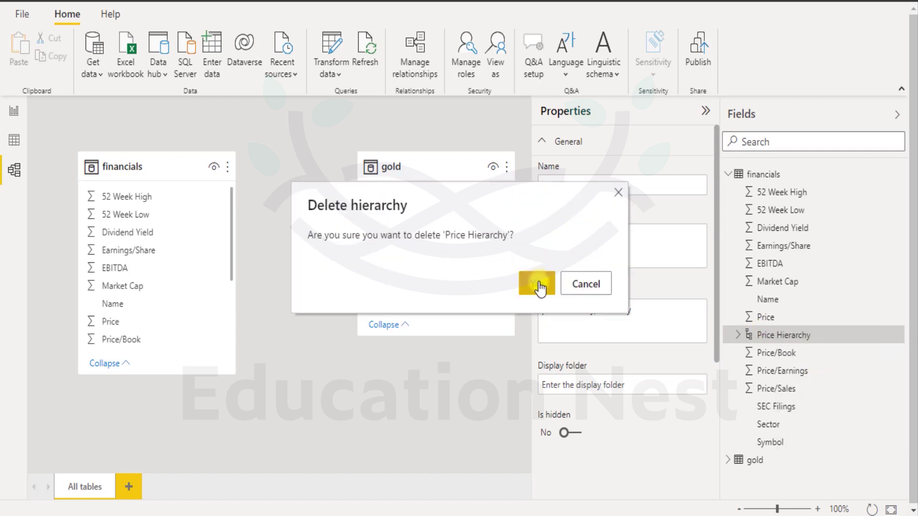
pyautogui.click(536, 284)
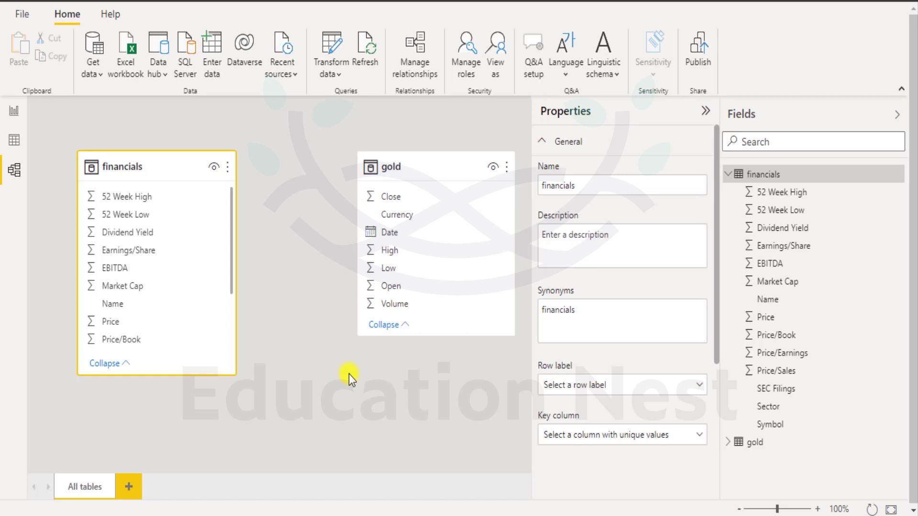
pyautogui.click(297, 214)
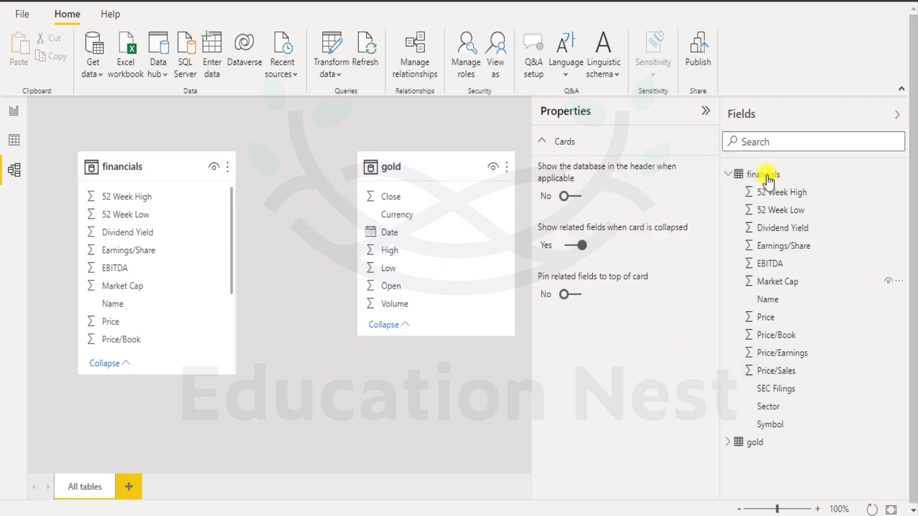
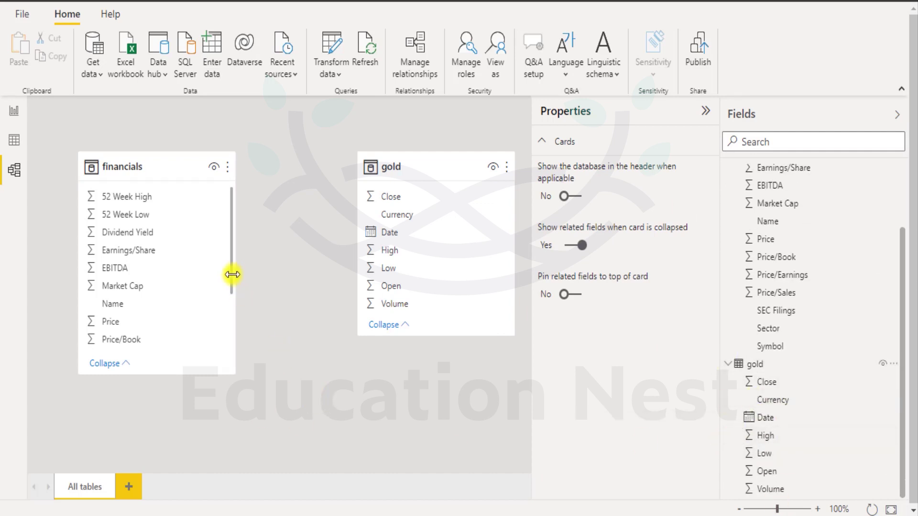
# Step: Examine the fields and data rows of the financials and gold tables
pyautogui.scroll(-1, 234, 296)
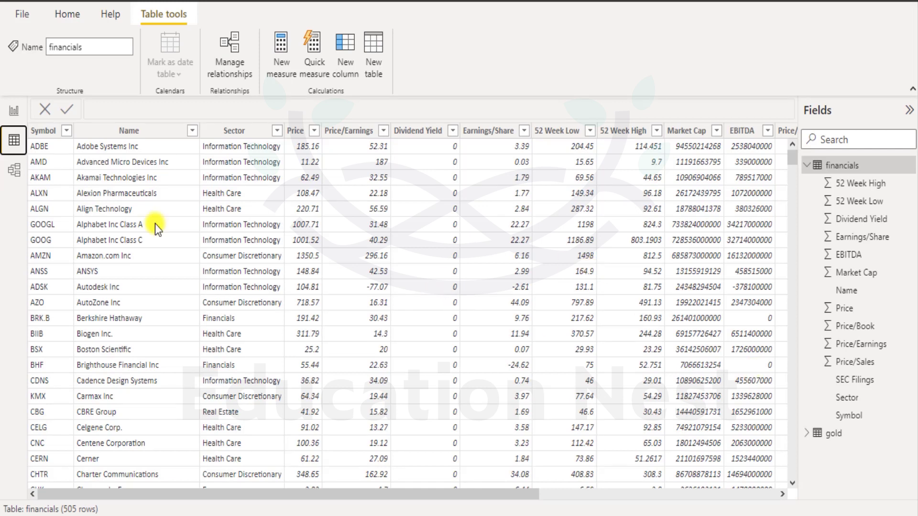
pyautogui.click(830, 434)
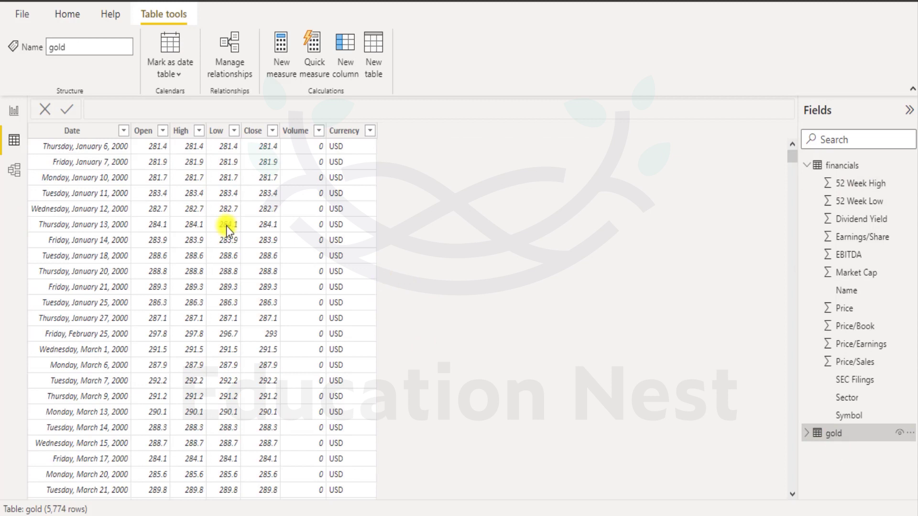
# Step: Start a new relationship from the report's modeling commands, with financials as the first table and gold as the second
pyautogui.click(14, 112)
pyautogui.click(164, 20)
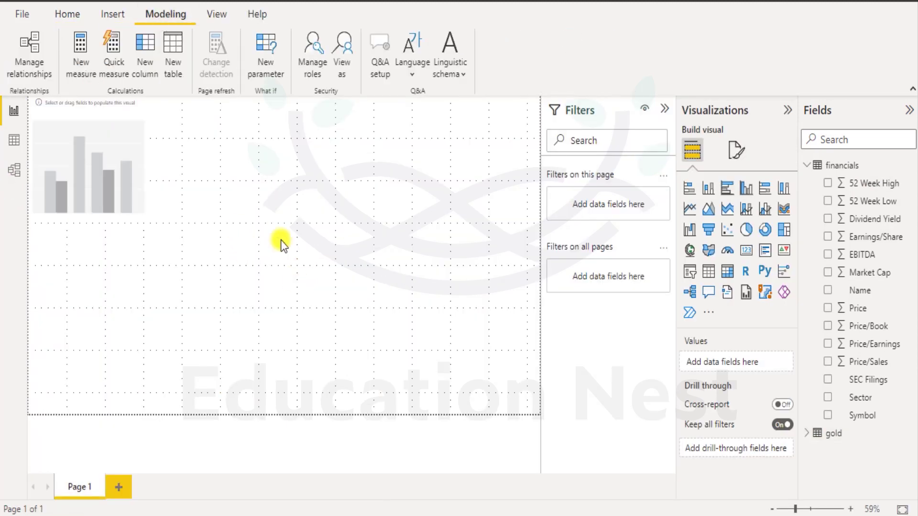
pyautogui.click(31, 64)
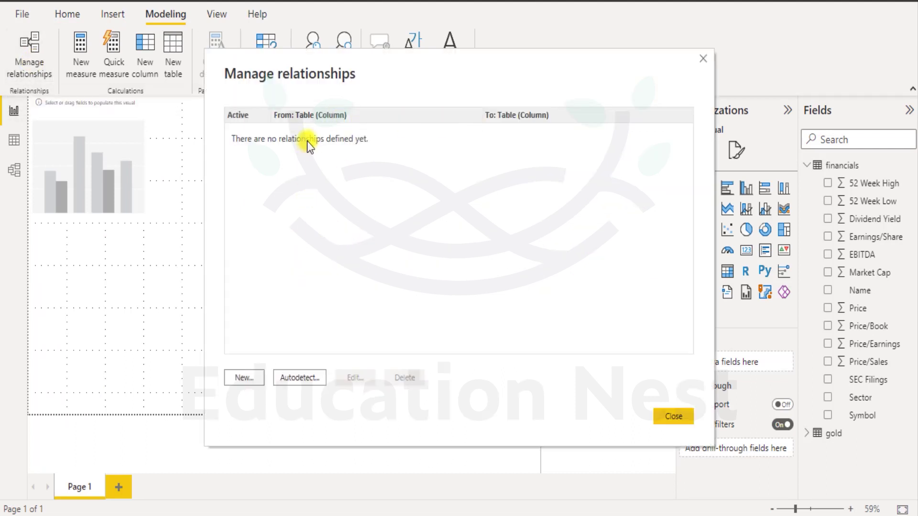
pyautogui.click(243, 378)
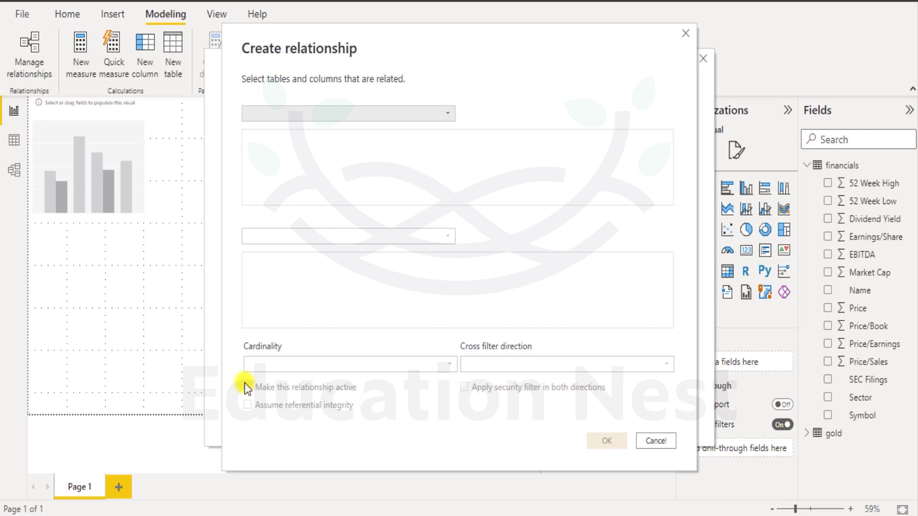
pyautogui.click(449, 115)
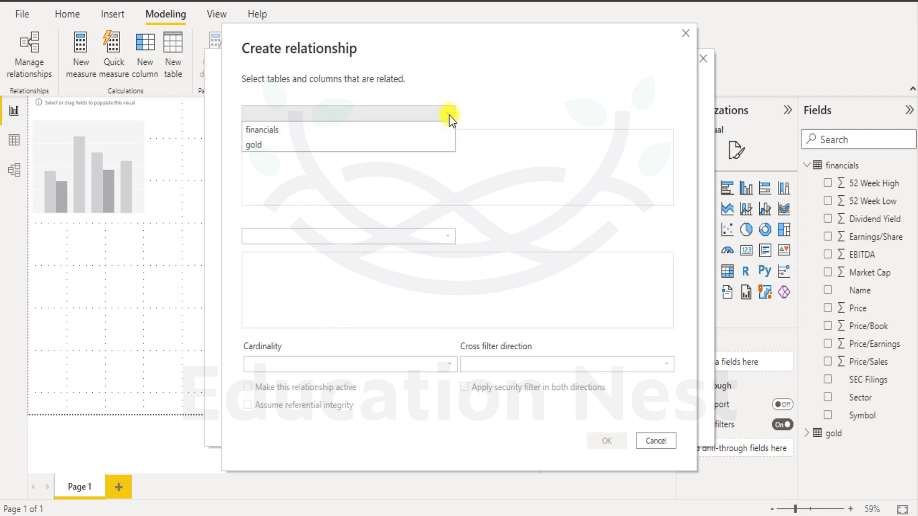
pyautogui.click(293, 131)
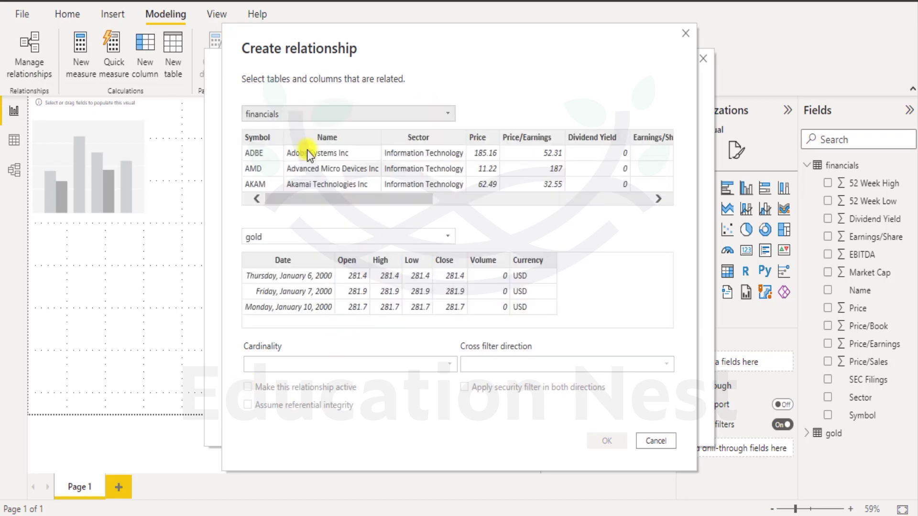
pyautogui.moveTo(381, 201); pyautogui.dragTo(220, 197)
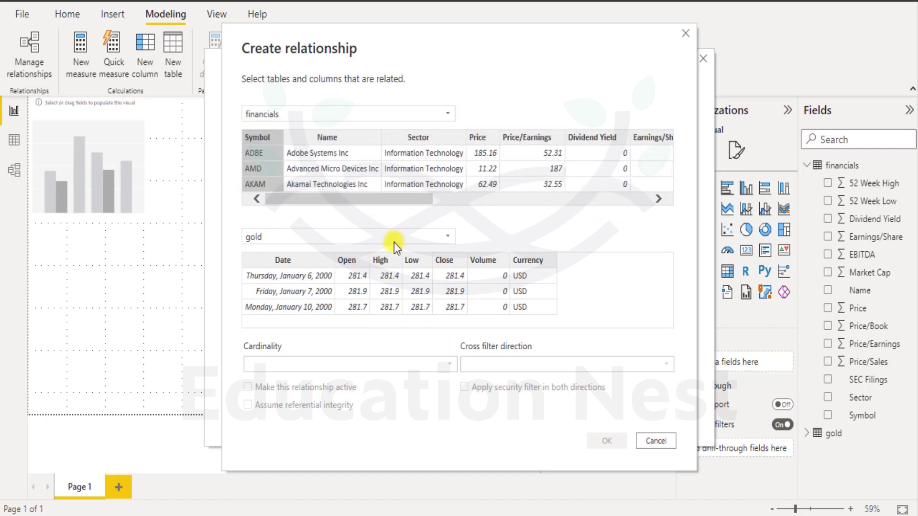
pyautogui.click(446, 234)
pyautogui.click(446, 234)
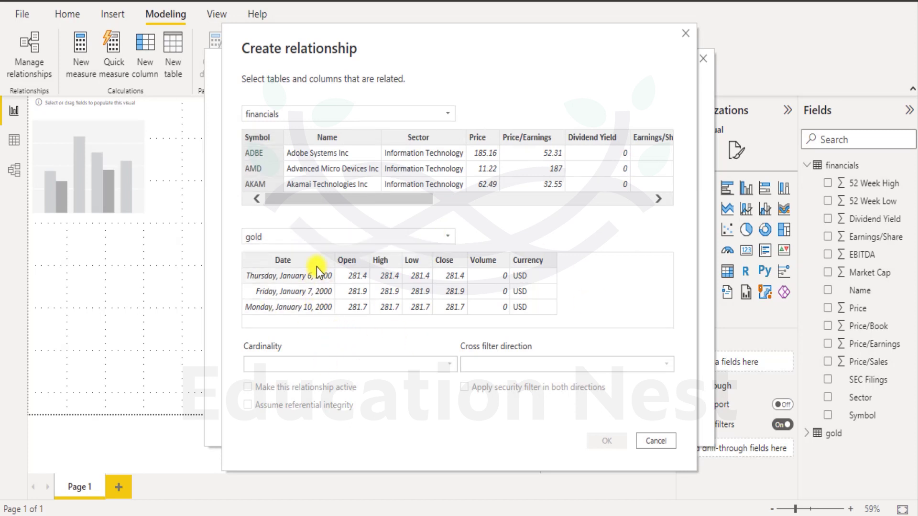
# Step: Try several gold columns for the relationship, and settle on Symbol in financials and Date in gold as the related columns
pyautogui.click(292, 262)
pyautogui.click(346, 262)
pyautogui.click(385, 263)
pyautogui.click(423, 264)
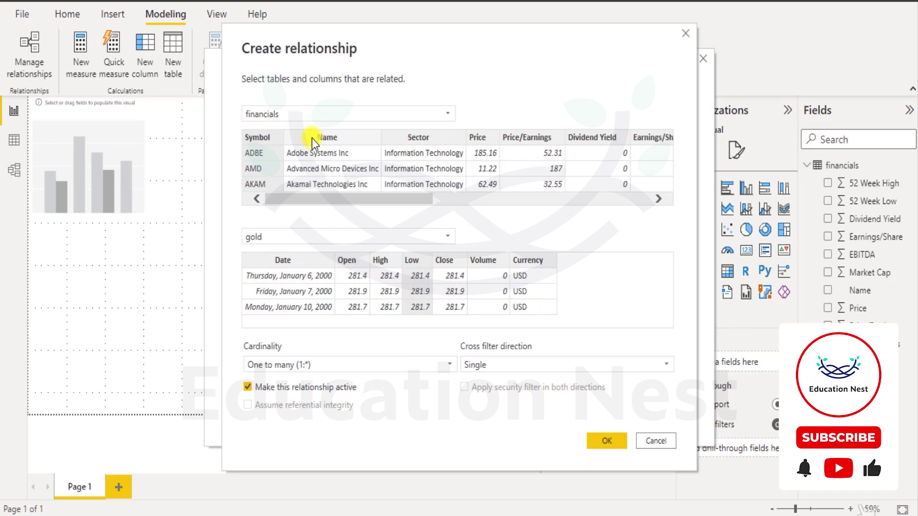
pyautogui.moveTo(377, 208); pyautogui.dragTo(257, 202)
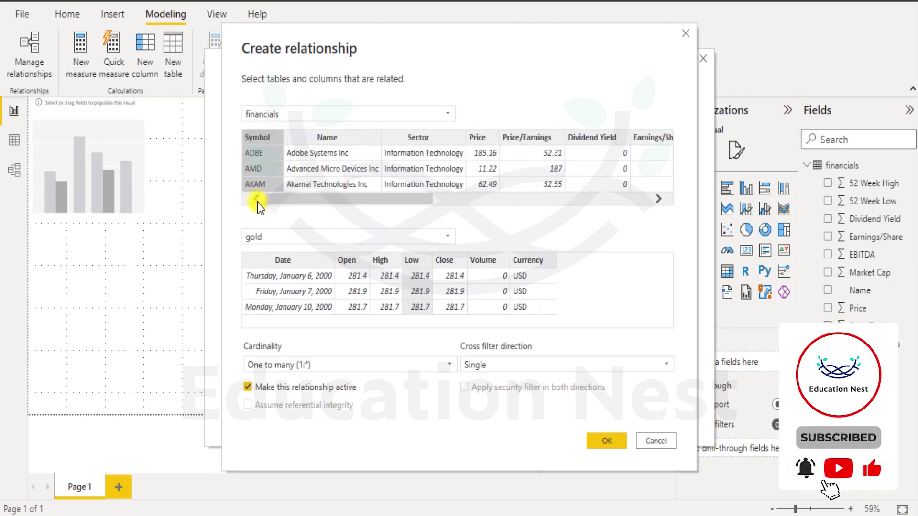
pyautogui.click(258, 141)
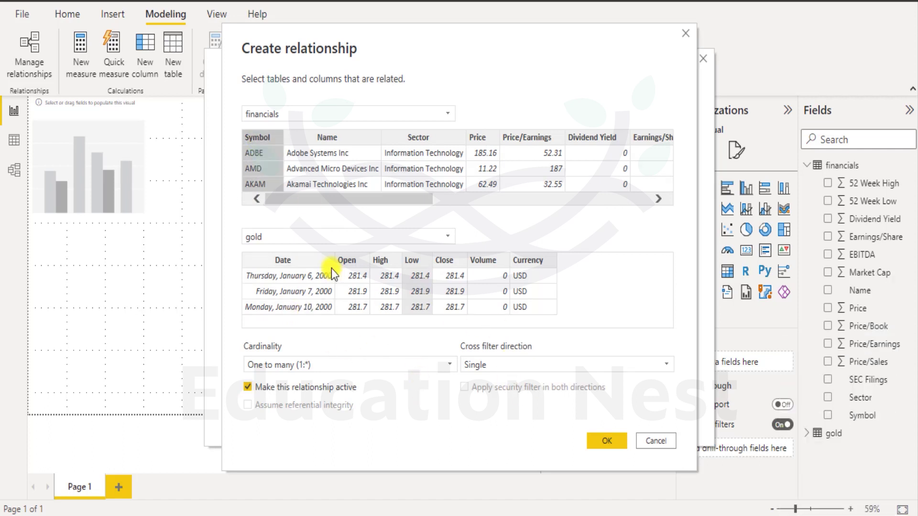
pyautogui.click(251, 263)
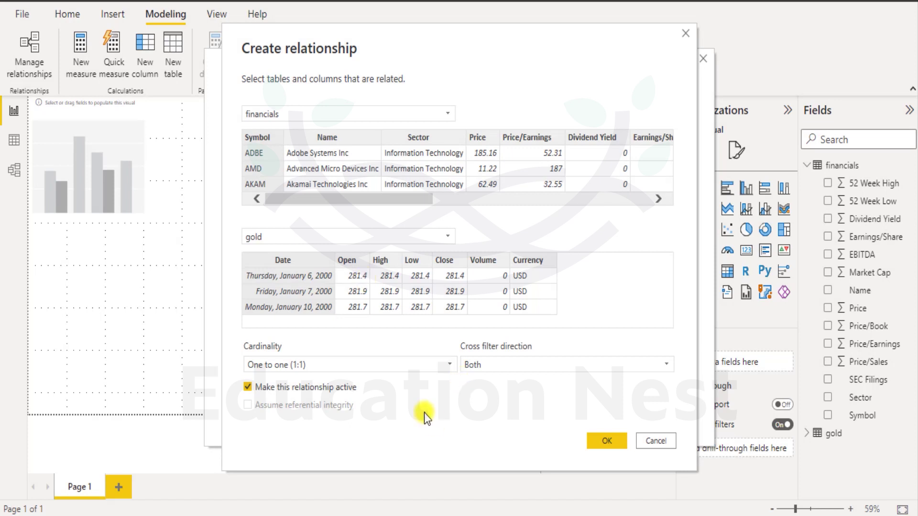
# Step: Review the cardinality and cross filter options, and create the active one-to-one relationship with cross filter direction Both
pyautogui.click(406, 367)
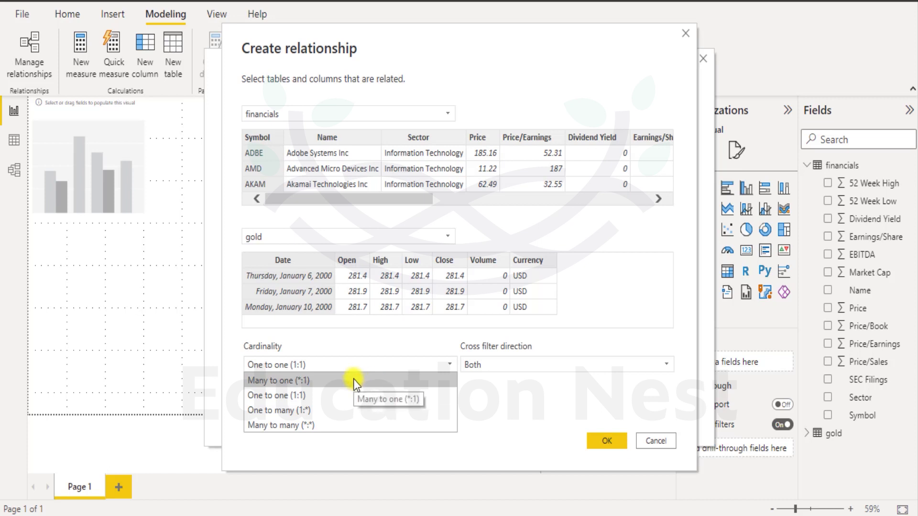
pyautogui.click(491, 397)
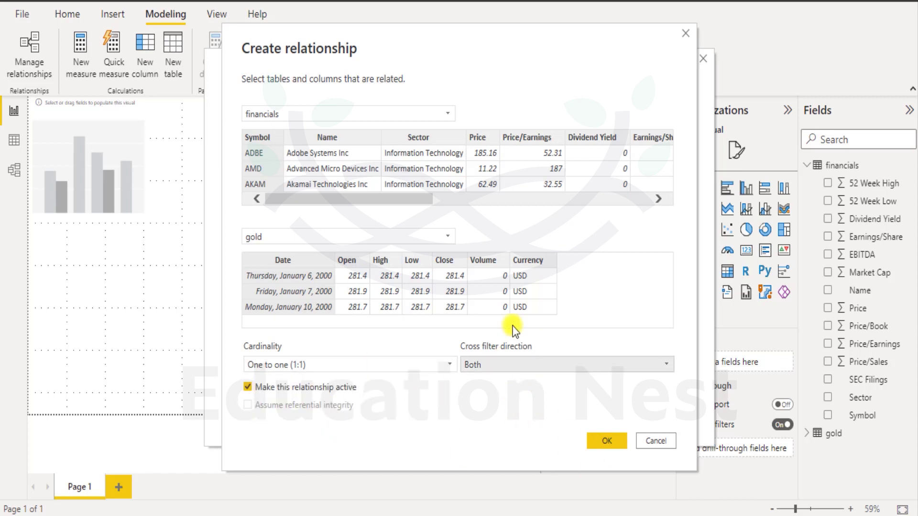
pyautogui.click(501, 366)
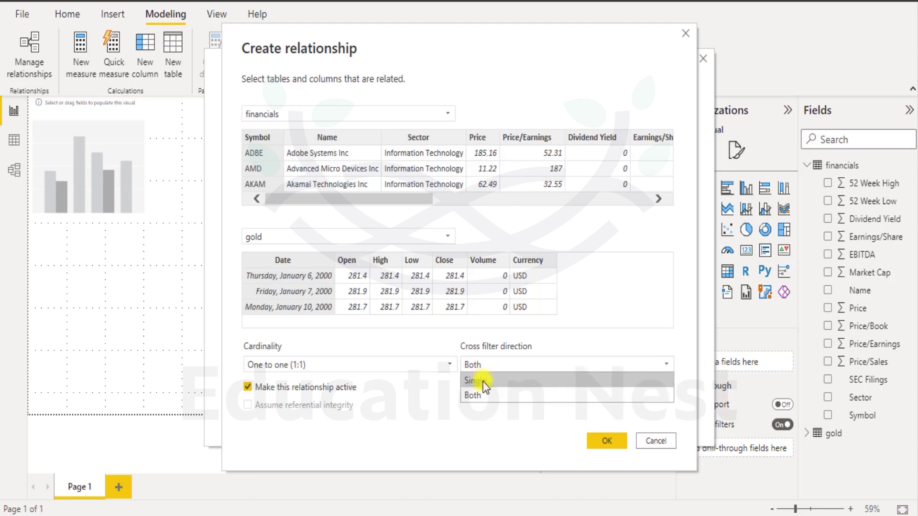
pyautogui.click(410, 424)
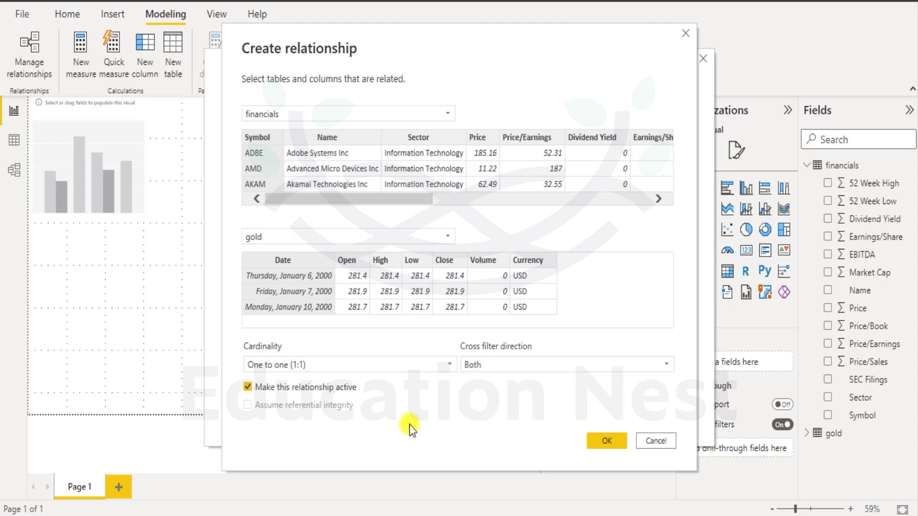
pyautogui.click(606, 441)
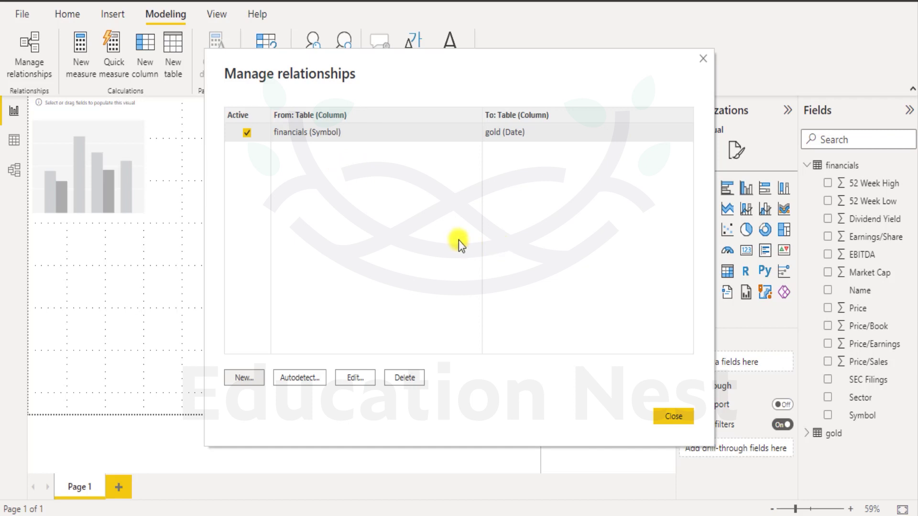
pyautogui.click(674, 416)
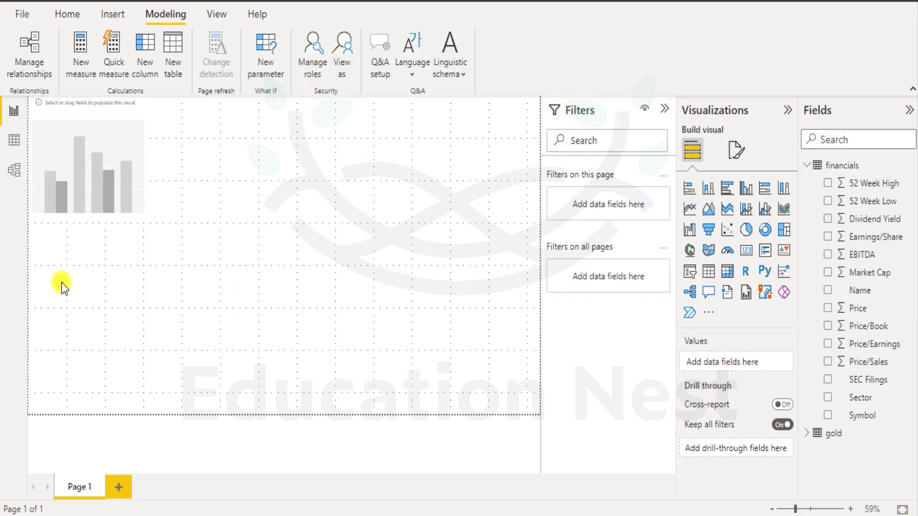
# Step: Edit the financials-gold relationship from the model diagram, setting its cross filter direction to Single and its cardinality to Many to one (*:1)
pyautogui.click(14, 169)
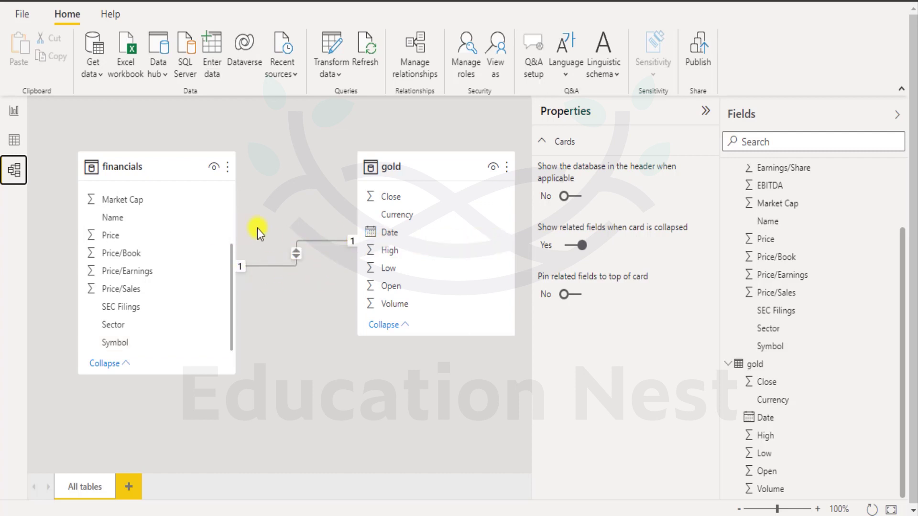
pyautogui.rightClick(297, 257)
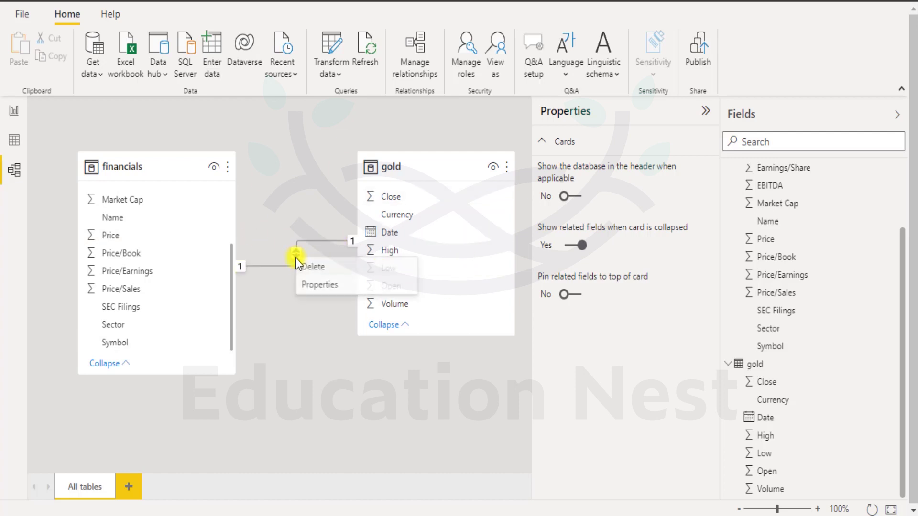
pyautogui.click(316, 286)
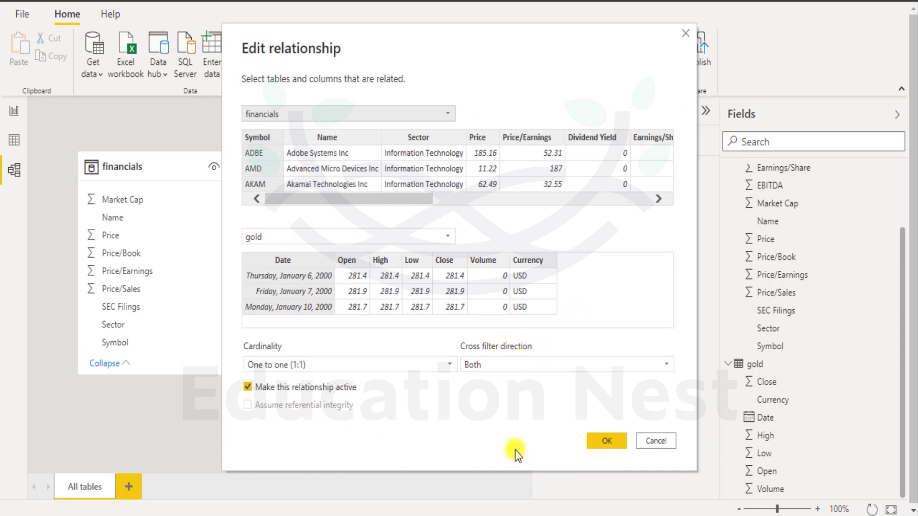
pyautogui.click(528, 363)
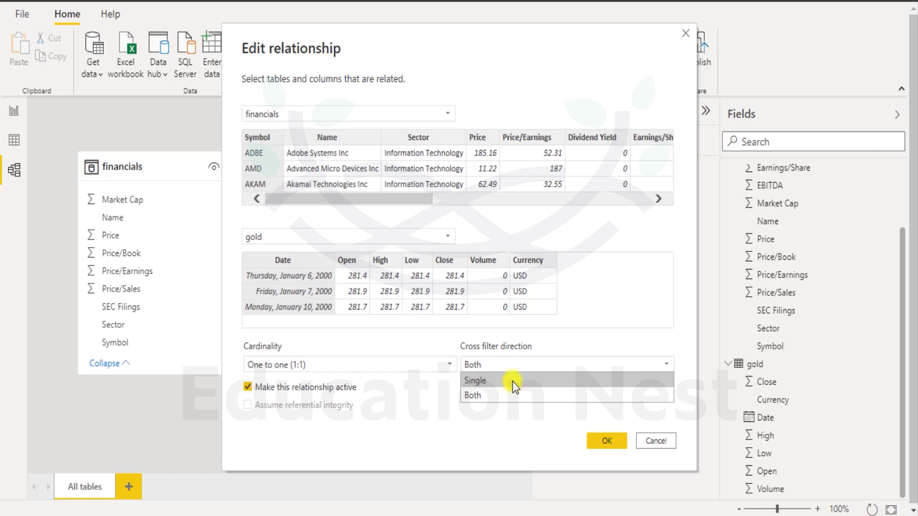
pyautogui.click(514, 383)
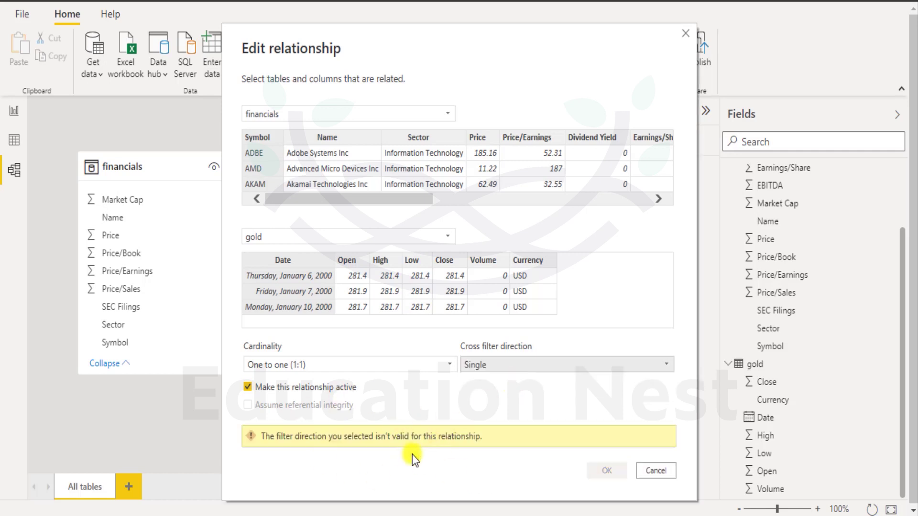
pyautogui.click(447, 363)
pyautogui.click(391, 384)
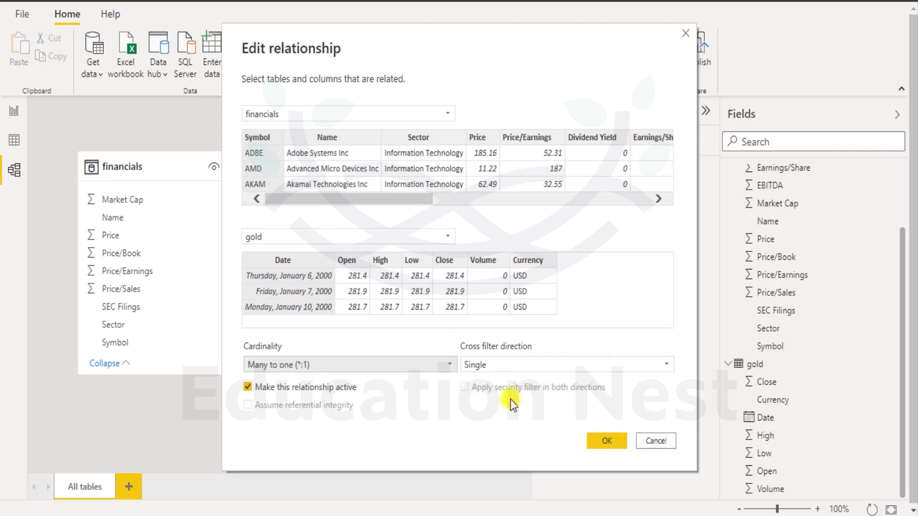
pyautogui.click(595, 439)
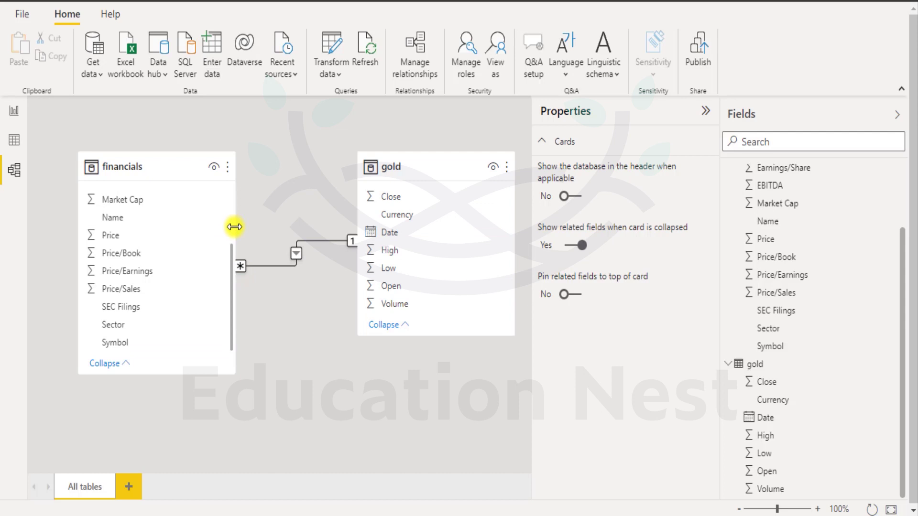
# Step: Make the financials table's card slightly narrower in the model diagram
pyautogui.moveTo(236, 220); pyautogui.dragTo(186, 212)
pyautogui.moveTo(244, 221); pyautogui.dragTo(226, 221)
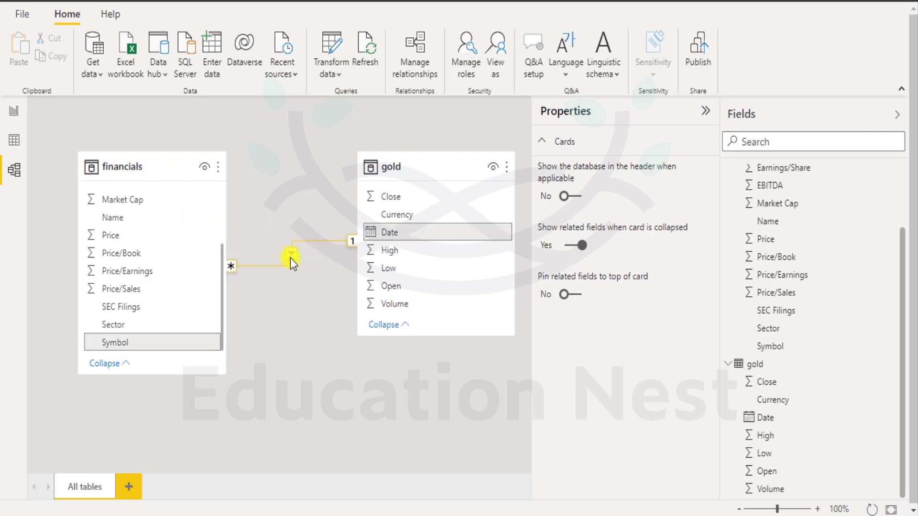
# Step: Edit the financials-gold relationship, setting its cardinality to One to one (1:1) and its cross filter direction to Both
pyautogui.rightClick(290, 256)
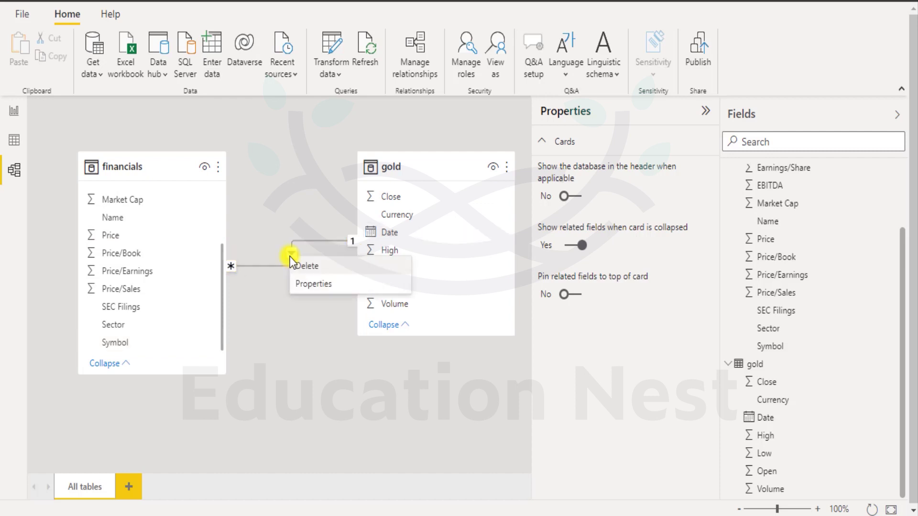
pyautogui.click(301, 288)
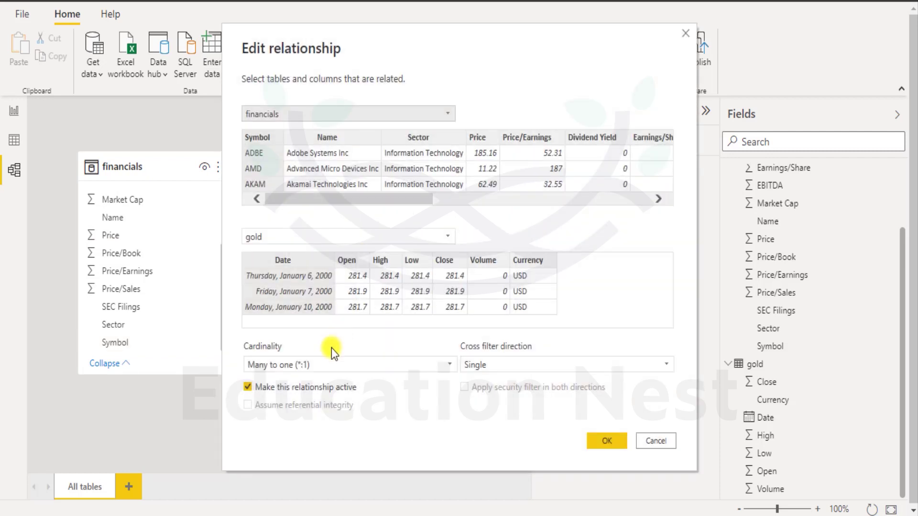
pyautogui.click(393, 364)
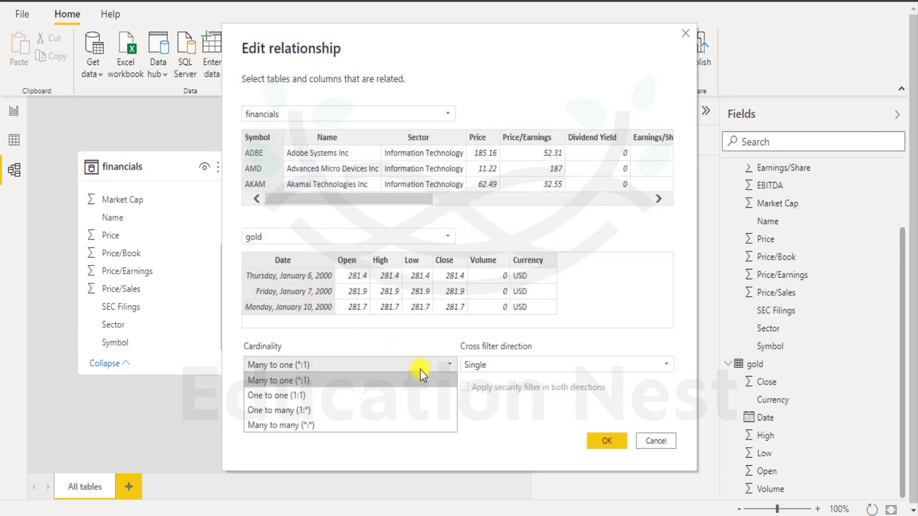
pyautogui.click(345, 395)
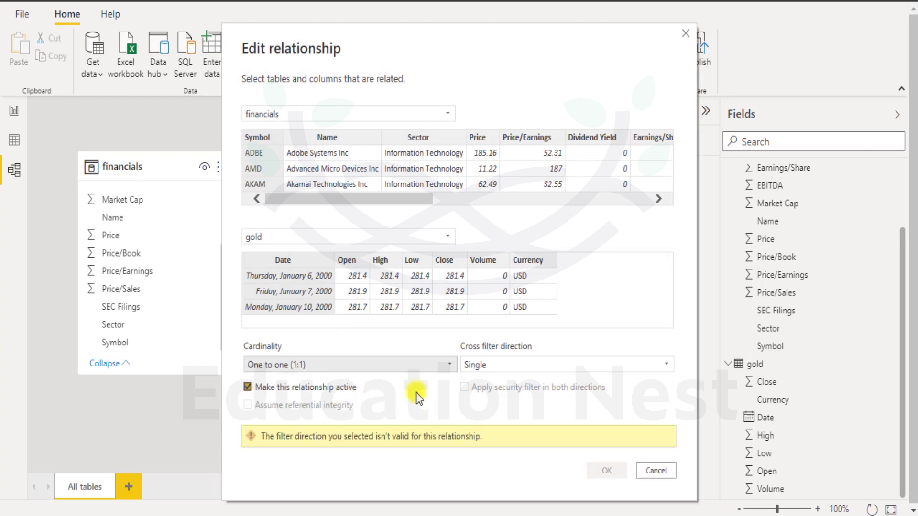
pyautogui.click(542, 366)
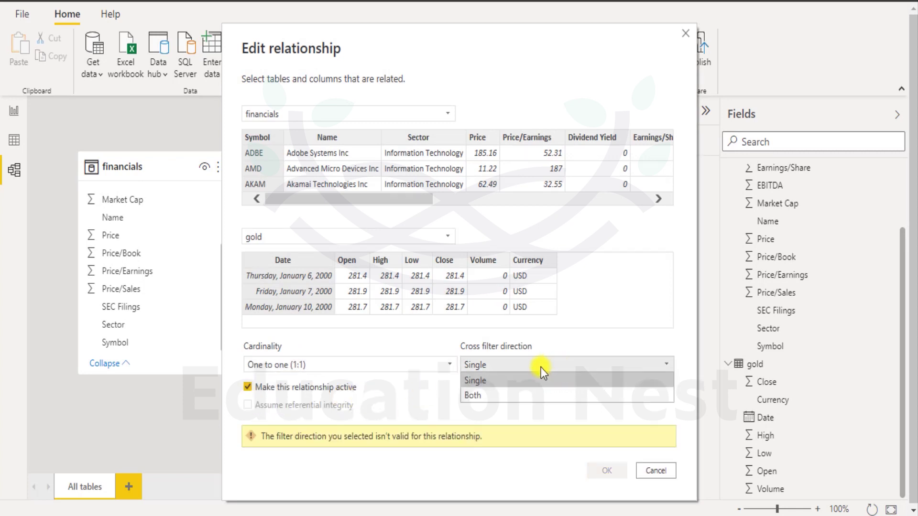
pyautogui.click(502, 395)
pyautogui.click(610, 444)
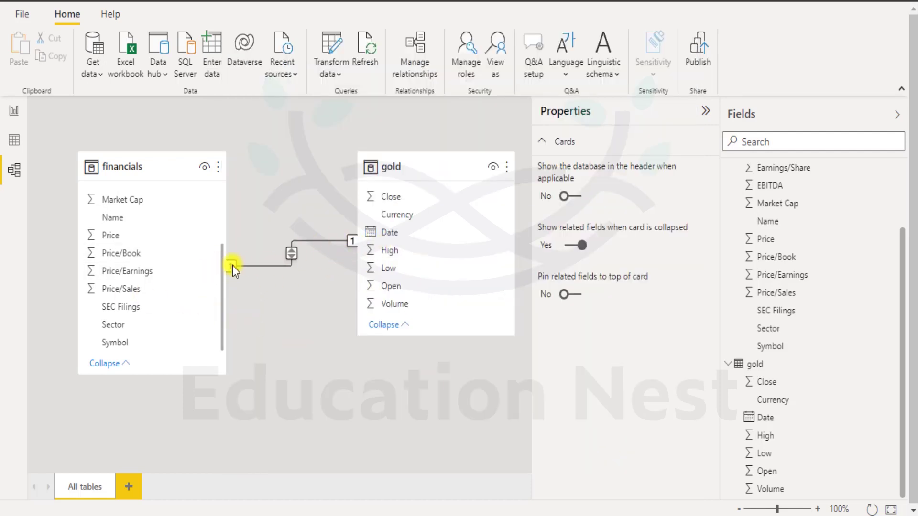
# Step: Change the financials-gold relationship to Many to many (*:*) cardinality and apply the security filter in both directions
pyautogui.rightClick(290, 254)
pyautogui.click(306, 284)
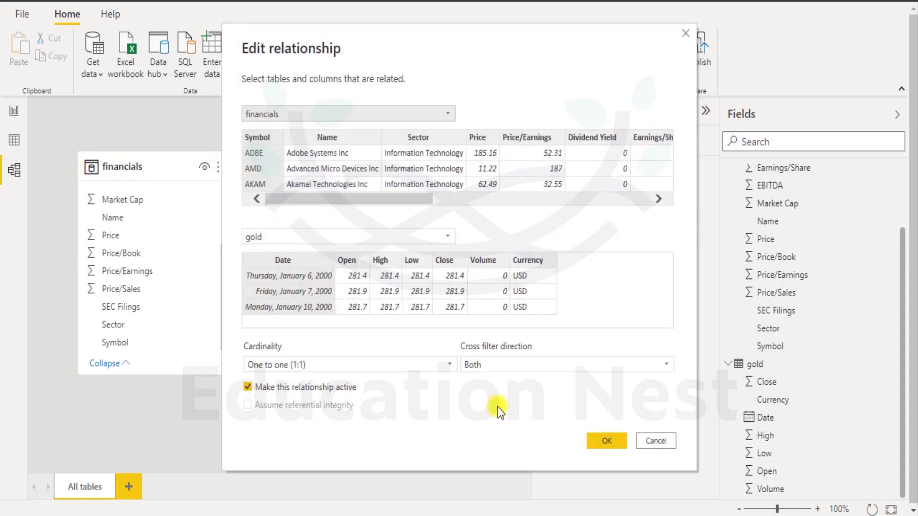
pyautogui.click(453, 362)
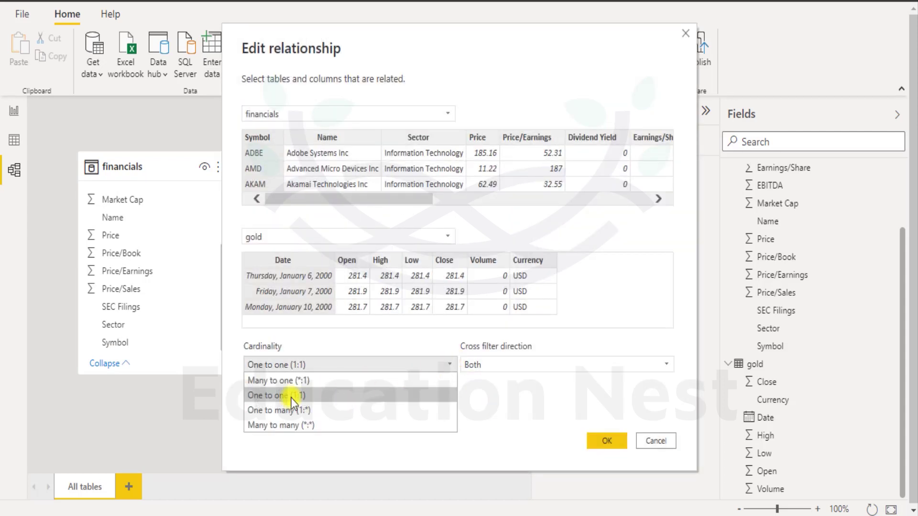
pyautogui.click(303, 425)
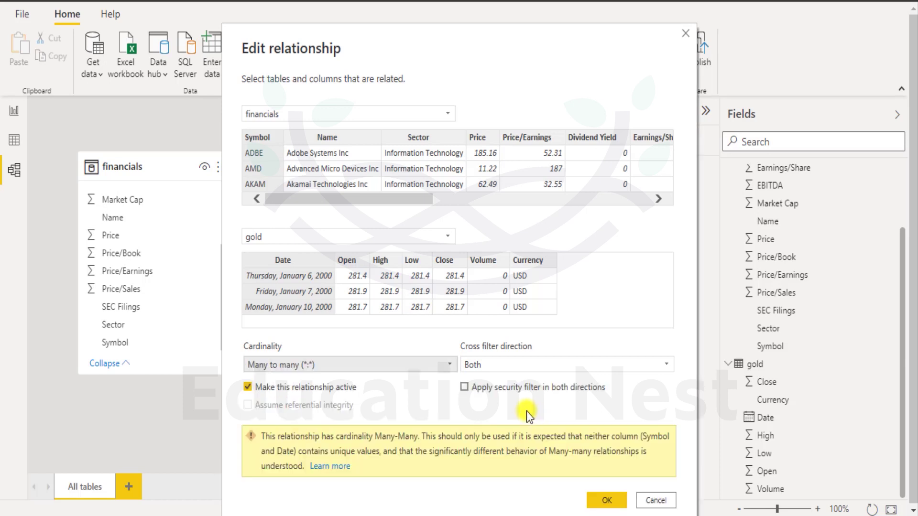
pyautogui.click(464, 388)
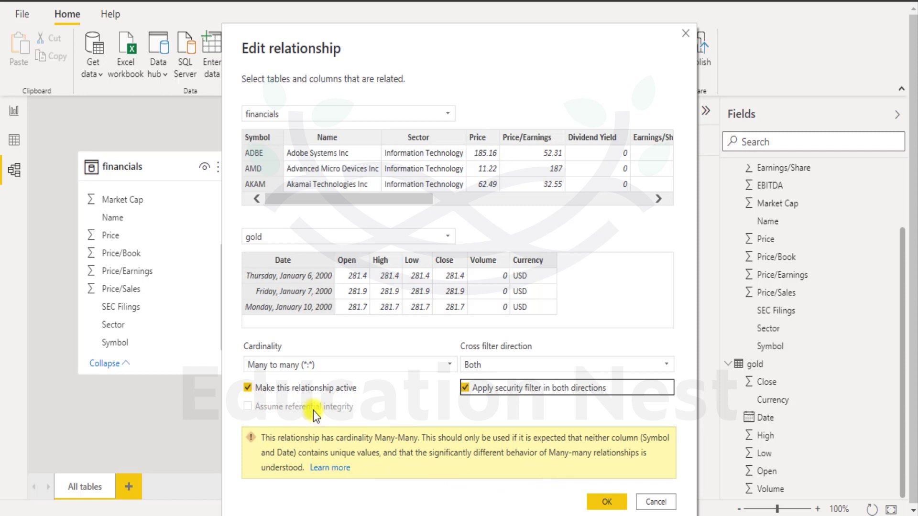
pyautogui.click(603, 499)
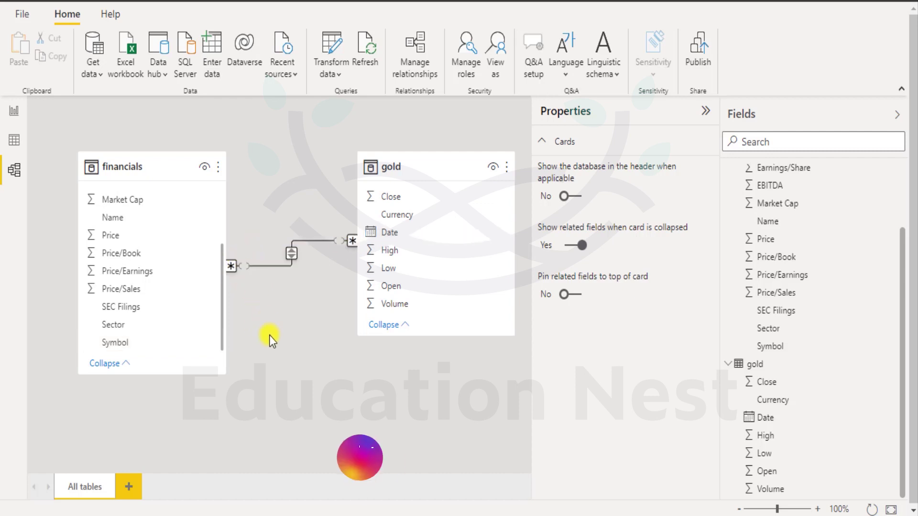
# Step: Set the financials-gold relationship back to One to one (1:1) cardinality with cross filter direction Both
pyautogui.doubleClick(246, 265)
pyautogui.click(451, 335)
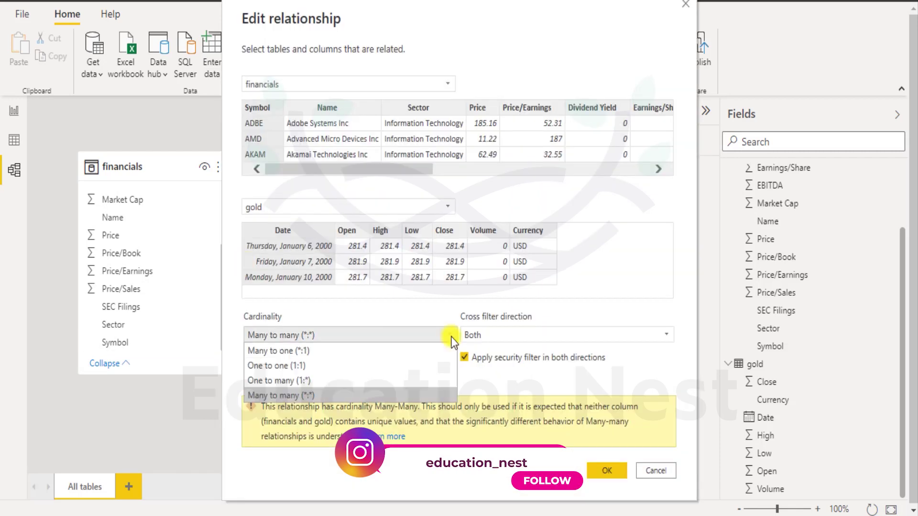
pyautogui.click(319, 363)
pyautogui.click(529, 337)
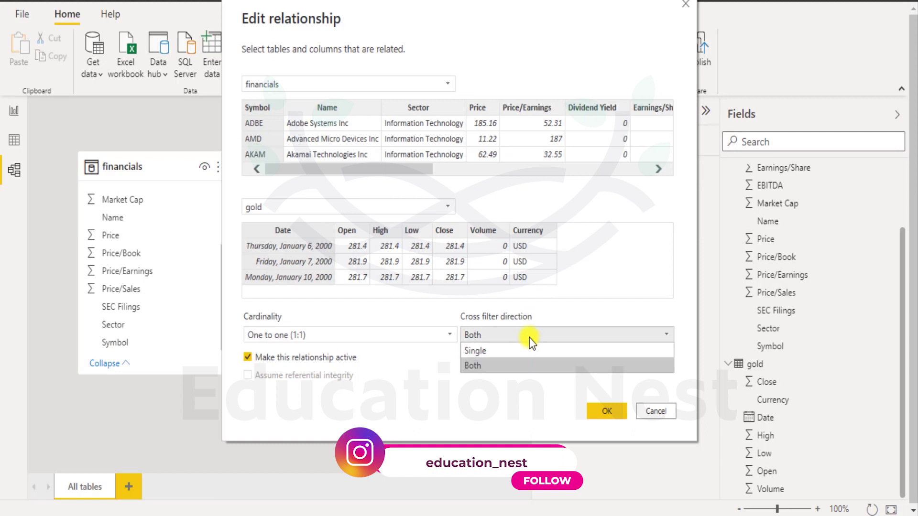
pyautogui.click(514, 366)
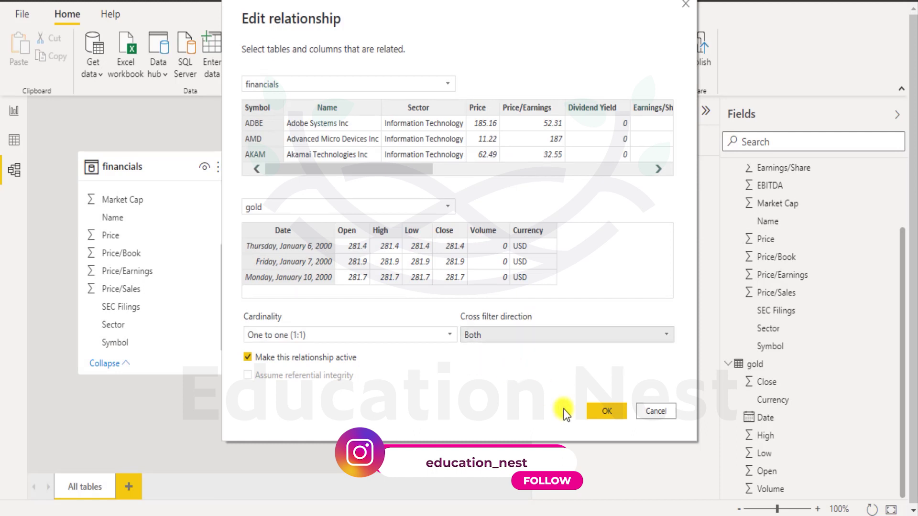
pyautogui.click(607, 410)
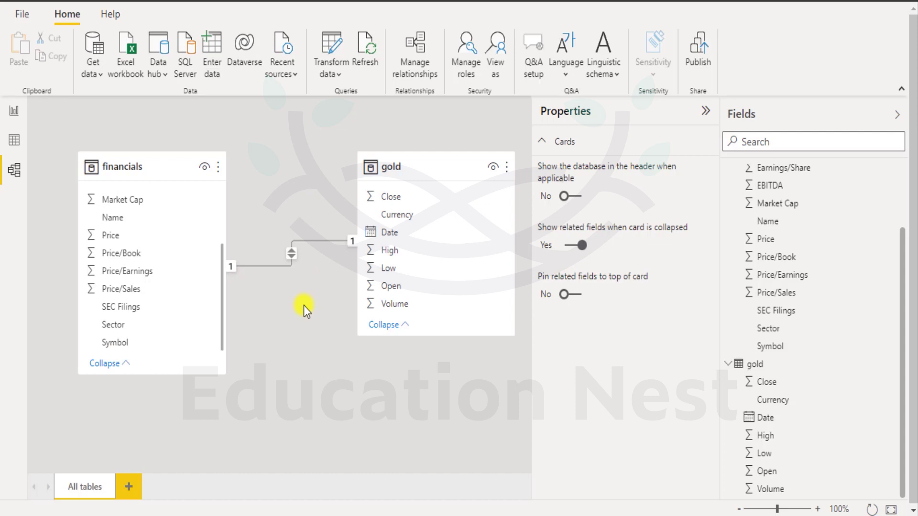
# Step: Return to the report view and save the report as a Power BI file named "Financials to Gold Relationships"
pyautogui.click(14, 112)
pyautogui.click(20, 21)
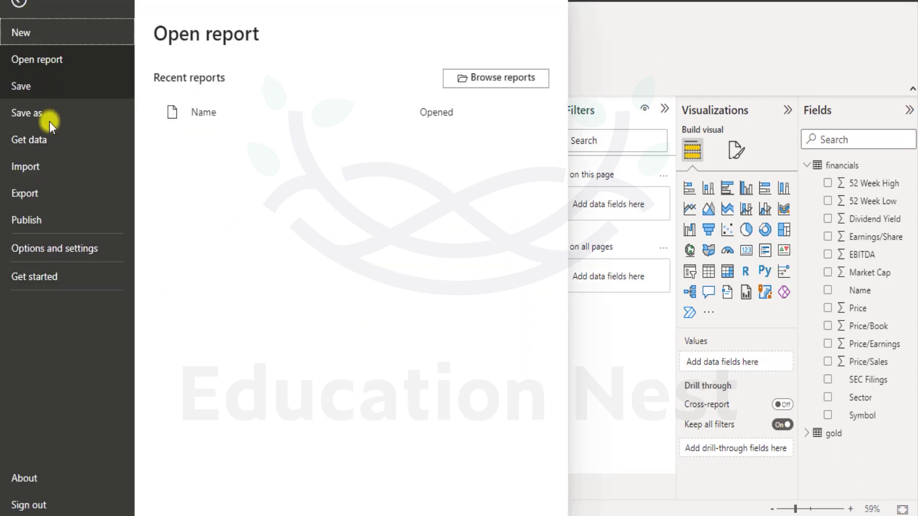
pyautogui.press('Escape')
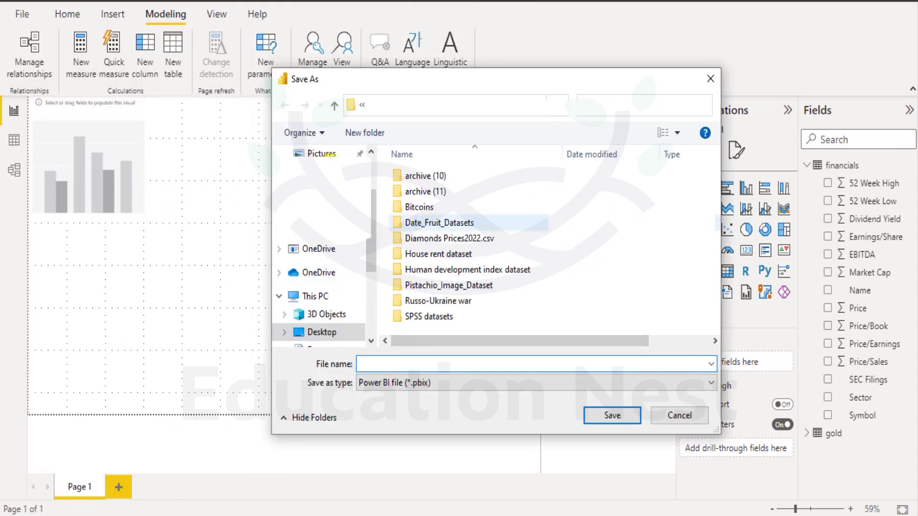
pyautogui.scroll(2, 371, 254)
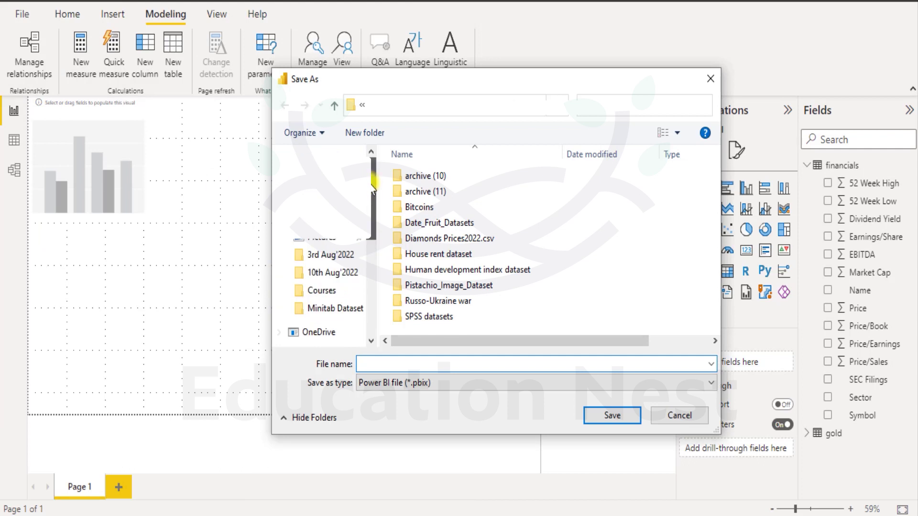
pyautogui.click(327, 239)
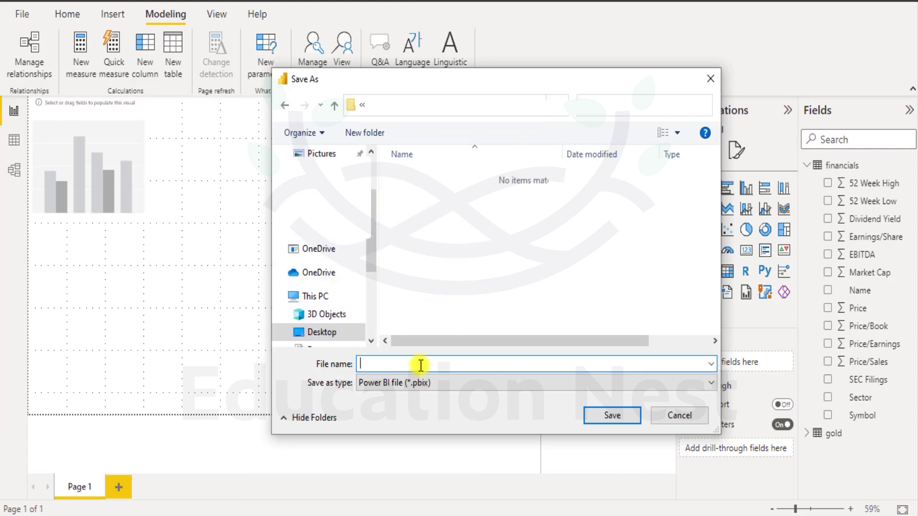
pyautogui.click(421, 365)
pyautogui.write('Relationships')
pyautogui.press('Home')
pyautogui.write('Financials to Gold ')
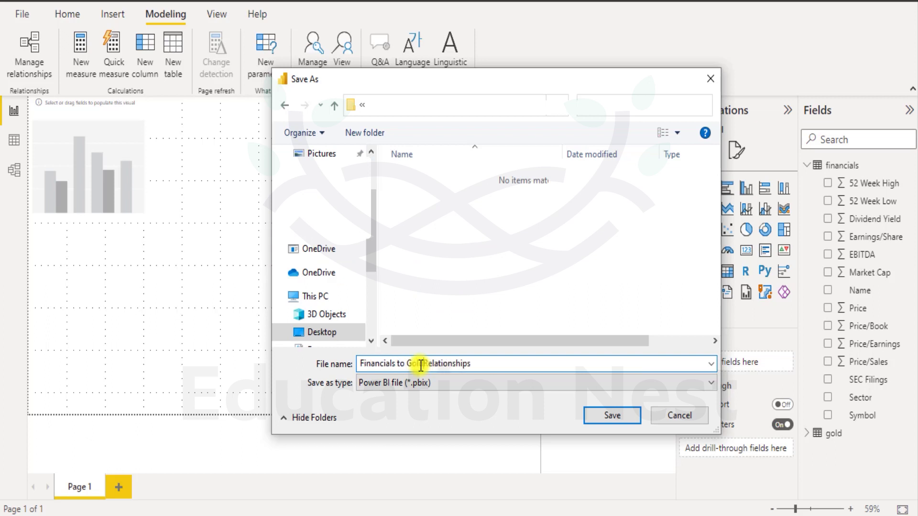
pyautogui.write(' -')
pyautogui.click(623, 414)
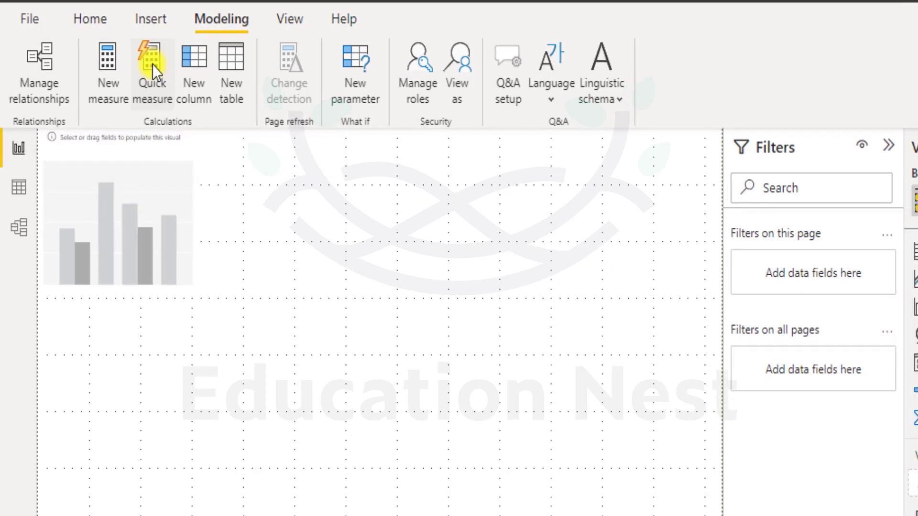
# Step: Start a quick measure with the Max per category calculation, and expand the financials and gold tables to see their fields
pyautogui.click(154, 65)
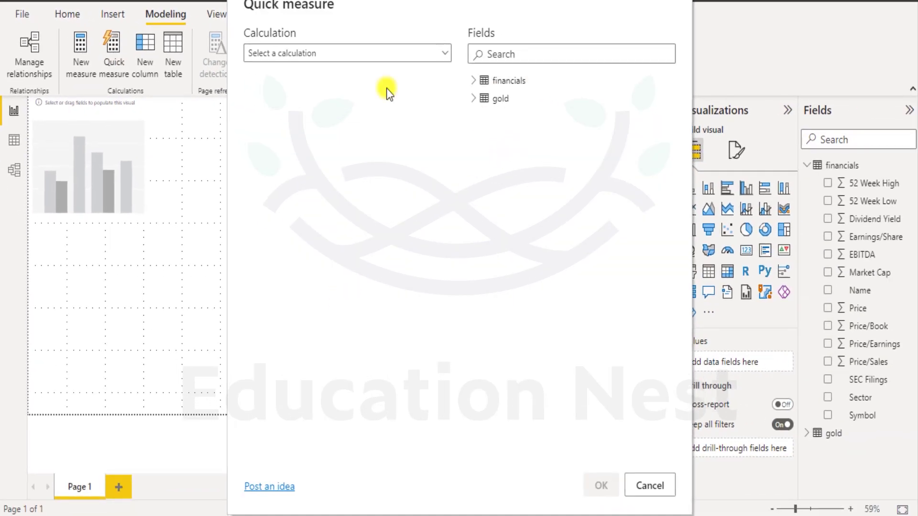
pyautogui.click(342, 57)
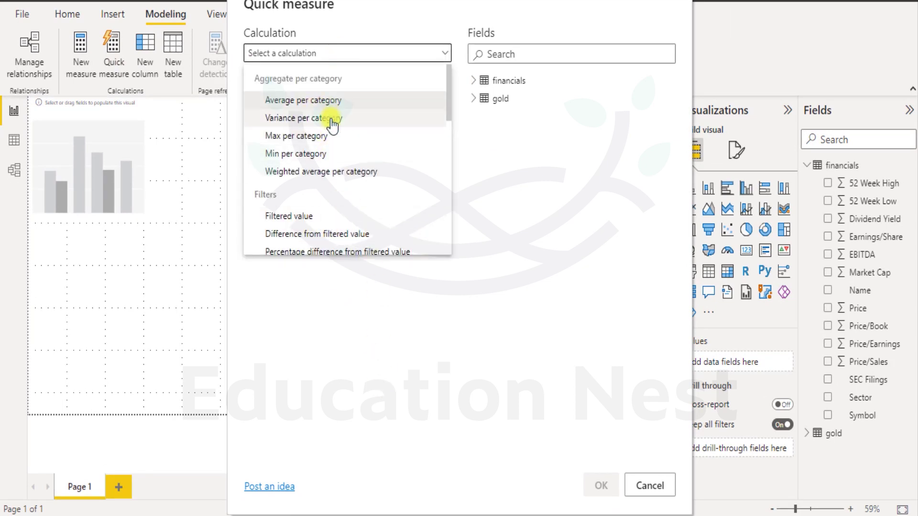
pyautogui.click(294, 135)
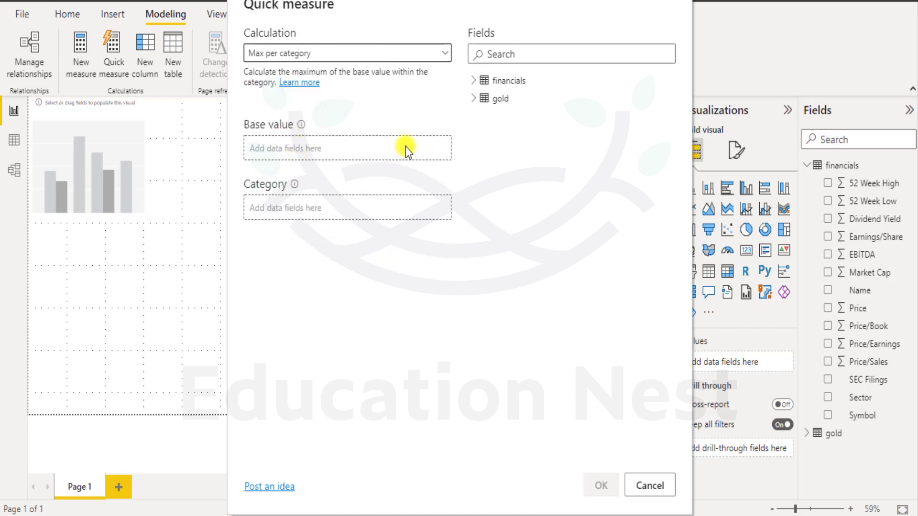
pyautogui.click(473, 80)
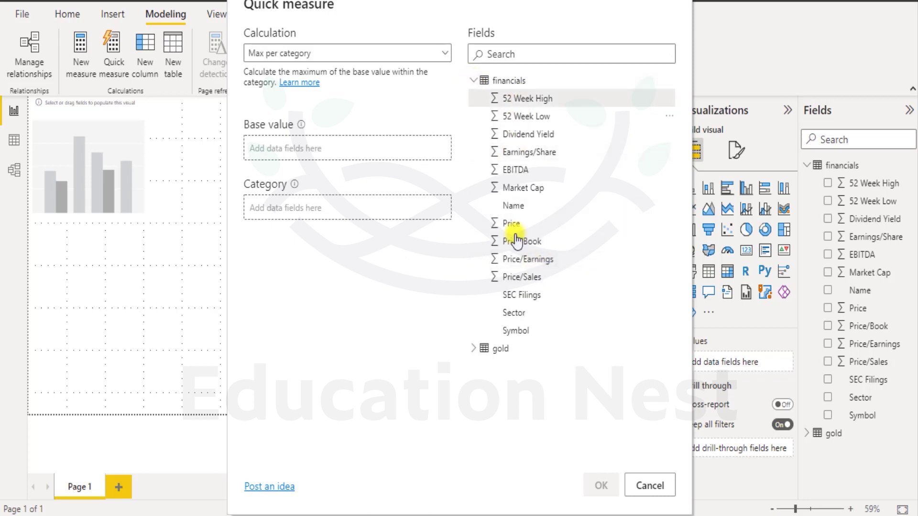
pyautogui.click(522, 118)
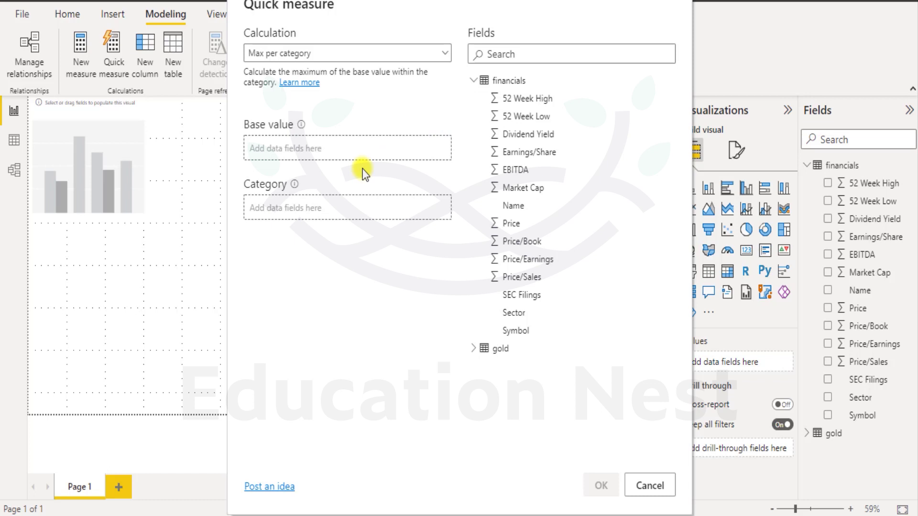
pyautogui.click(474, 348)
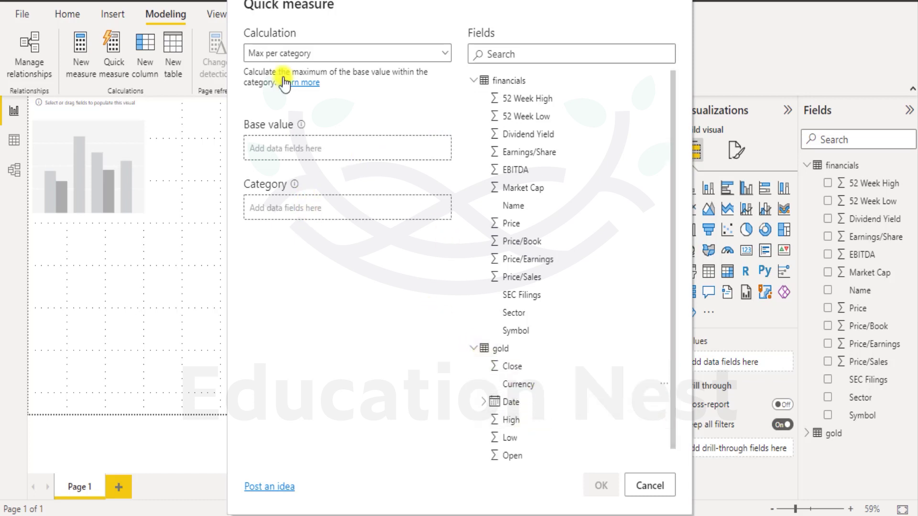
# Step: Search the fields for "52 week high", add 52 Week High as the quick measure's base value, and aggregate it by Maximum
pyautogui.click(484, 52)
pyautogui.write('52 wee')
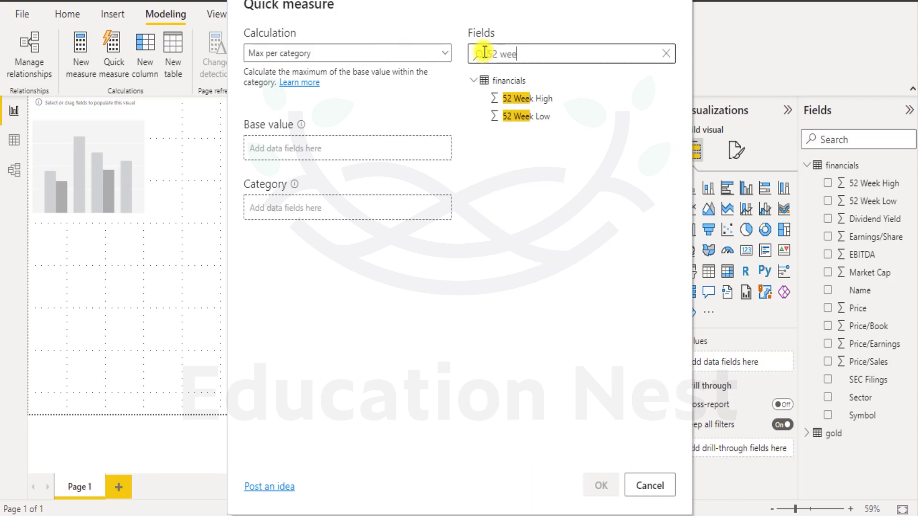
pyautogui.write('k high')
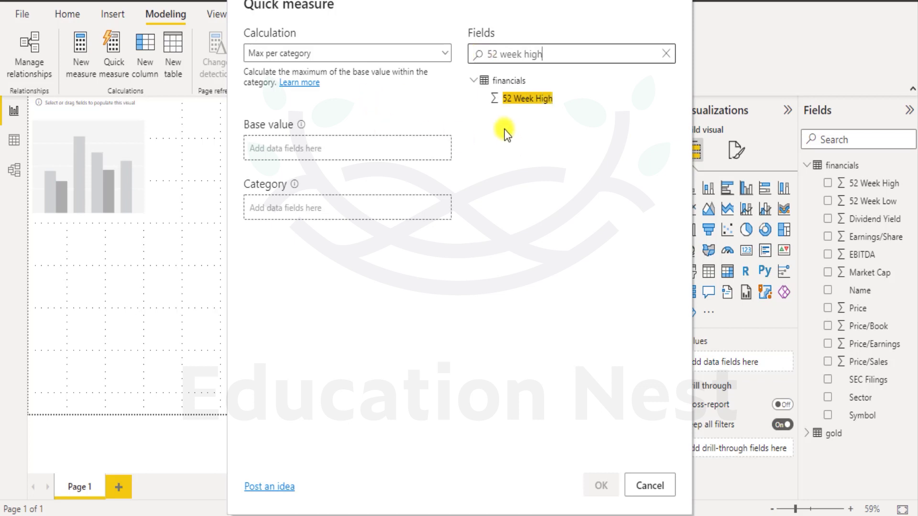
pyautogui.click(538, 100)
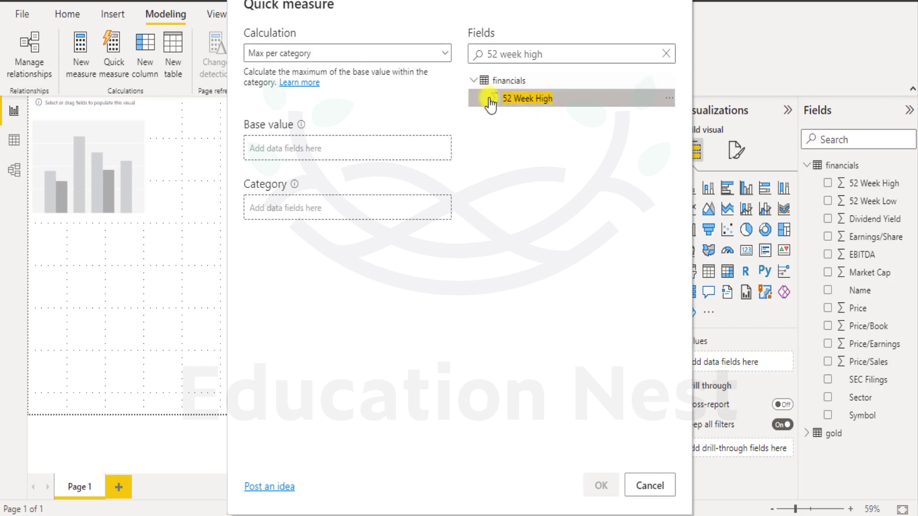
pyautogui.click(668, 99)
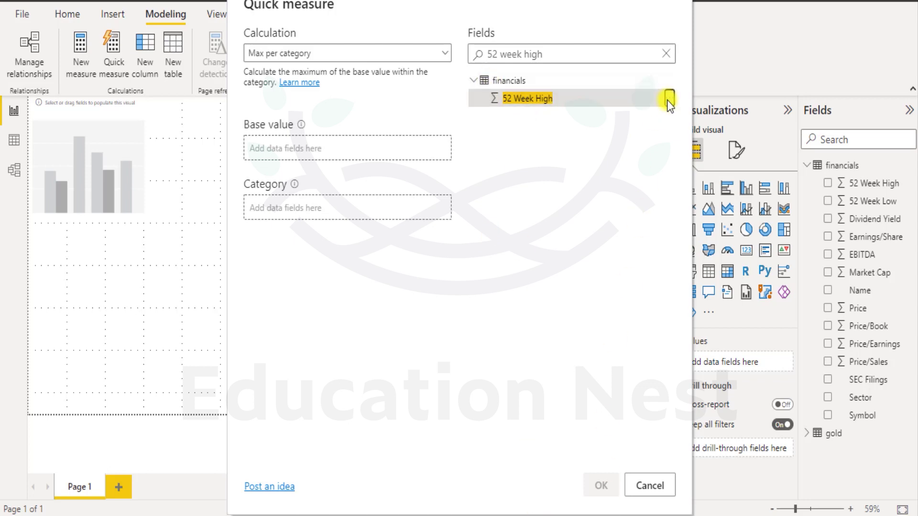
pyautogui.moveTo(624, 112)
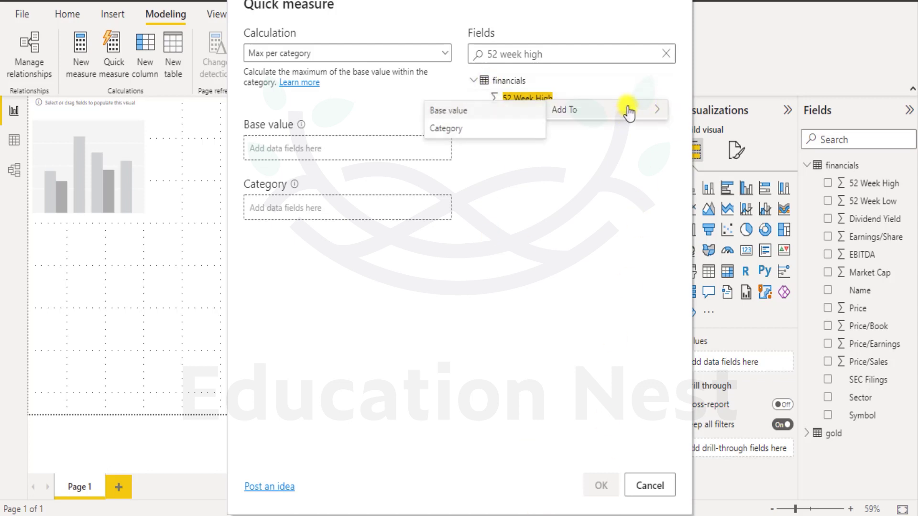
pyautogui.click(457, 113)
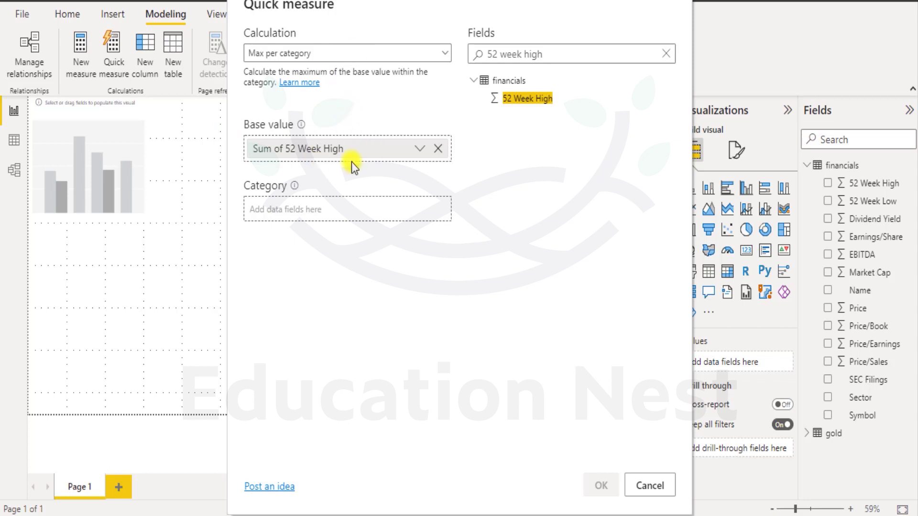
pyautogui.click(420, 149)
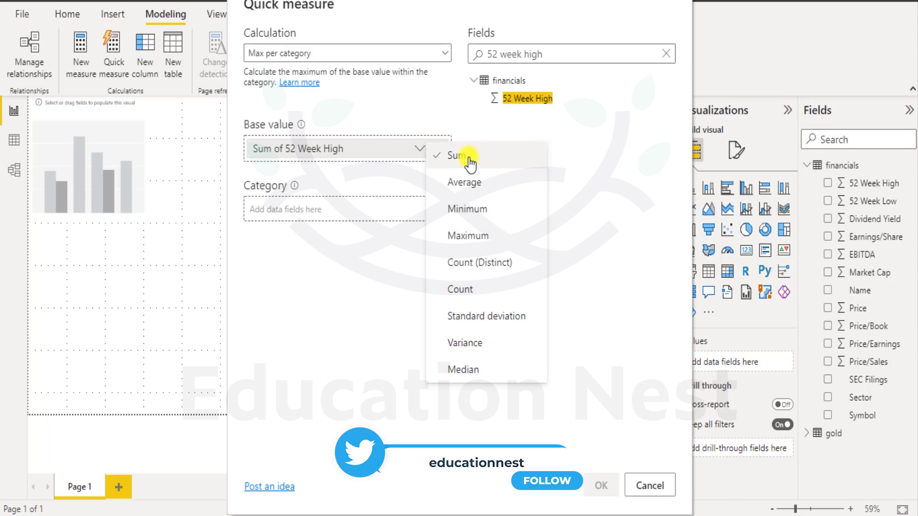
pyautogui.click(466, 237)
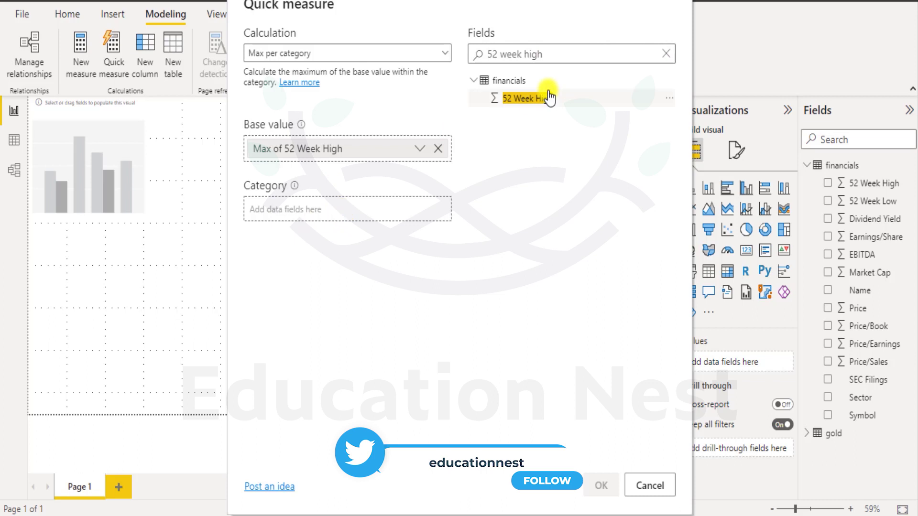
# Step: Clear the field search, add 52 Week Low from the financials table as the quick measure's category, and create the measure
pyautogui.click(667, 54)
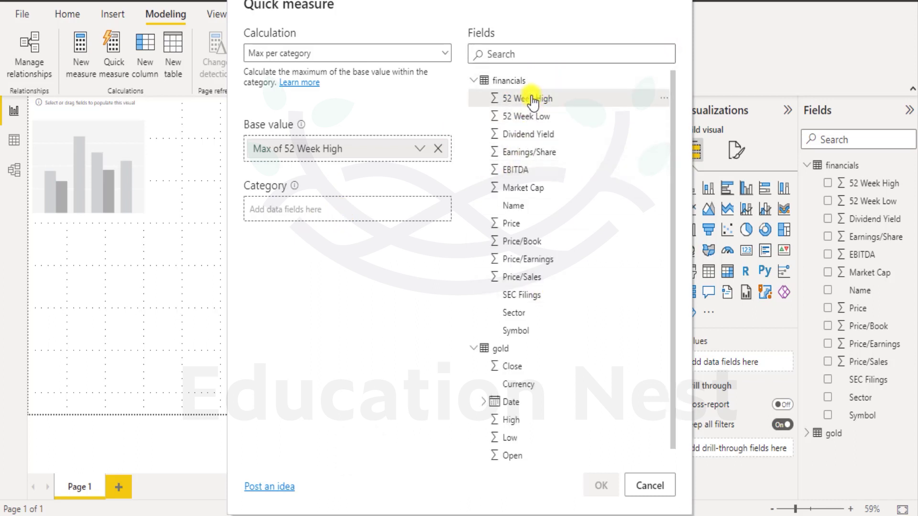
pyautogui.click(526, 120)
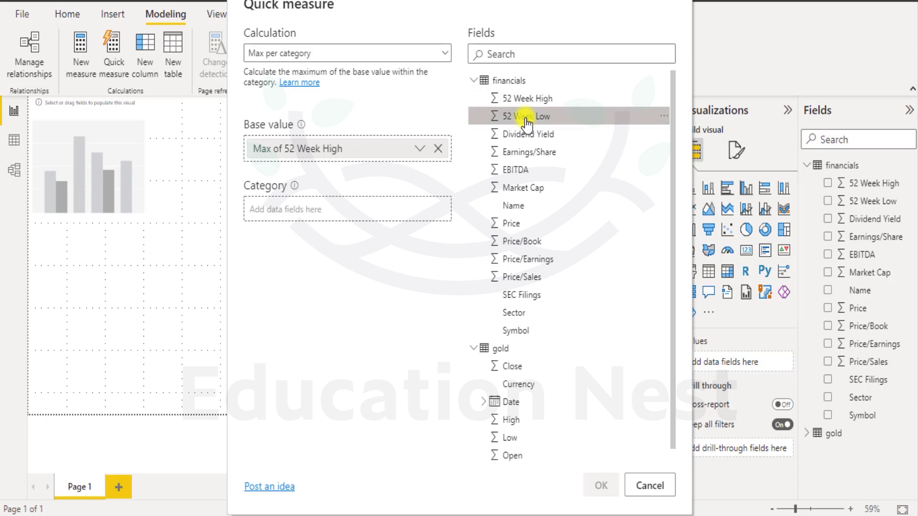
pyautogui.click(664, 116)
pyautogui.moveTo(628, 129)
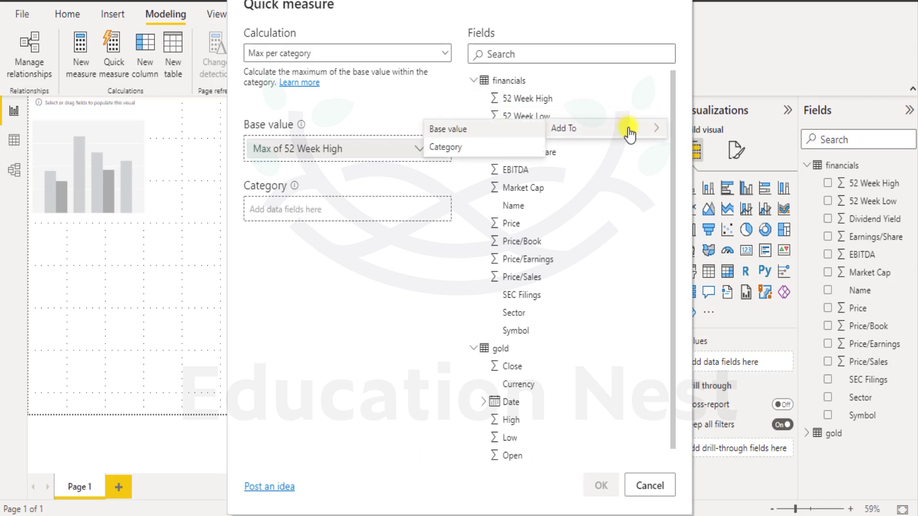
pyautogui.click(461, 147)
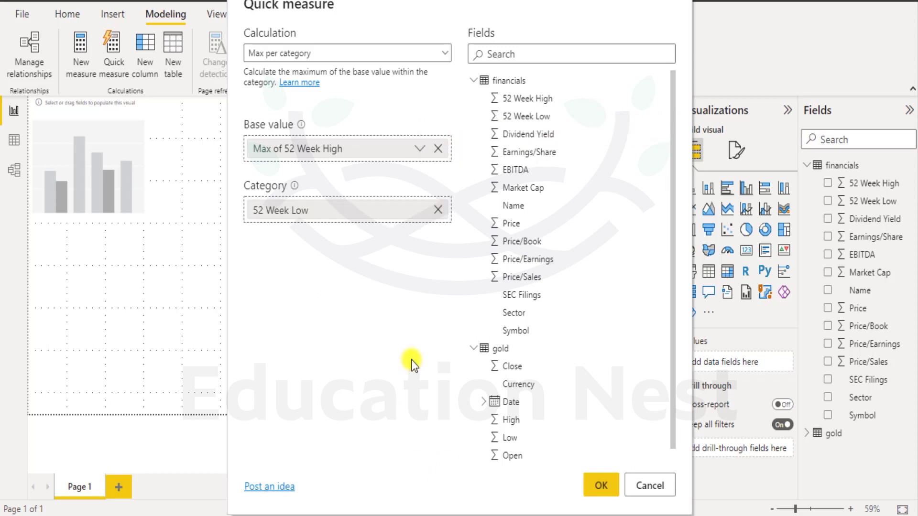
pyautogui.click(601, 487)
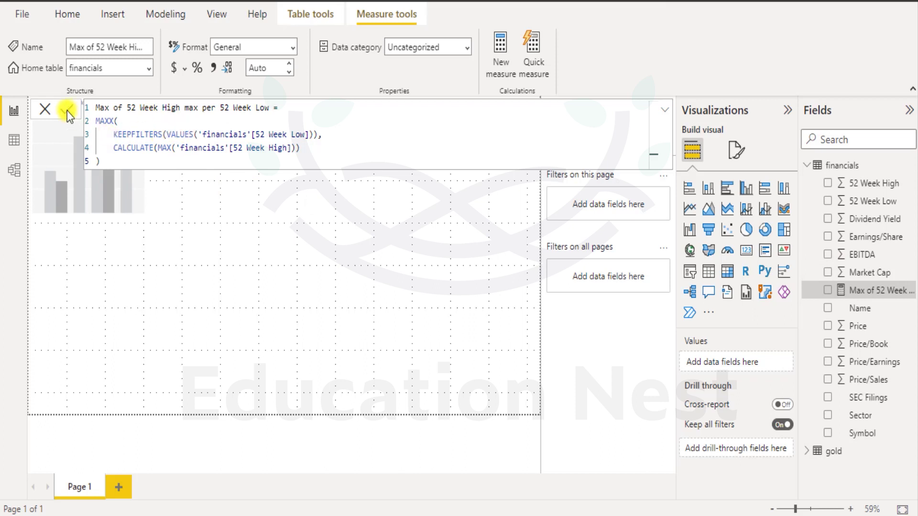
# Step: Plot the new 52 Week High per 52 Week Low measure in the empty column chart, then deselect the chart and return to the modeling commands
pyautogui.click(115, 47)
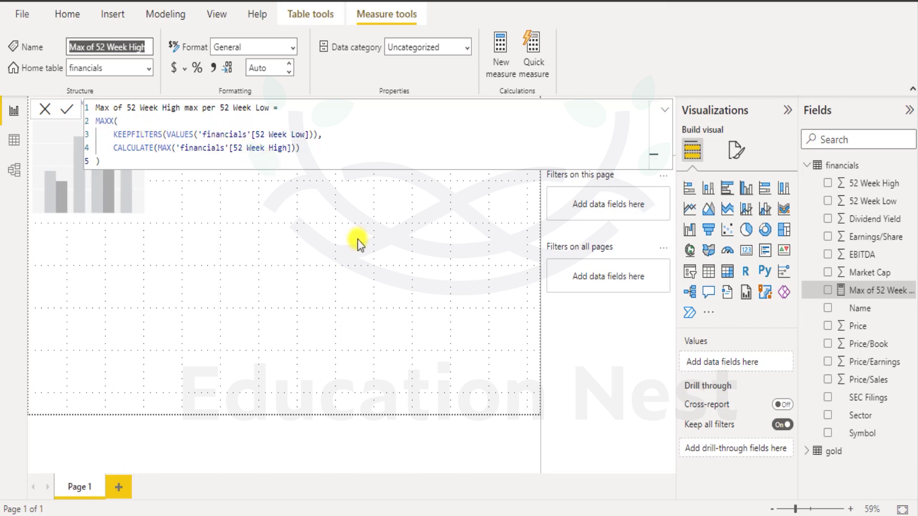
pyautogui.click(316, 234)
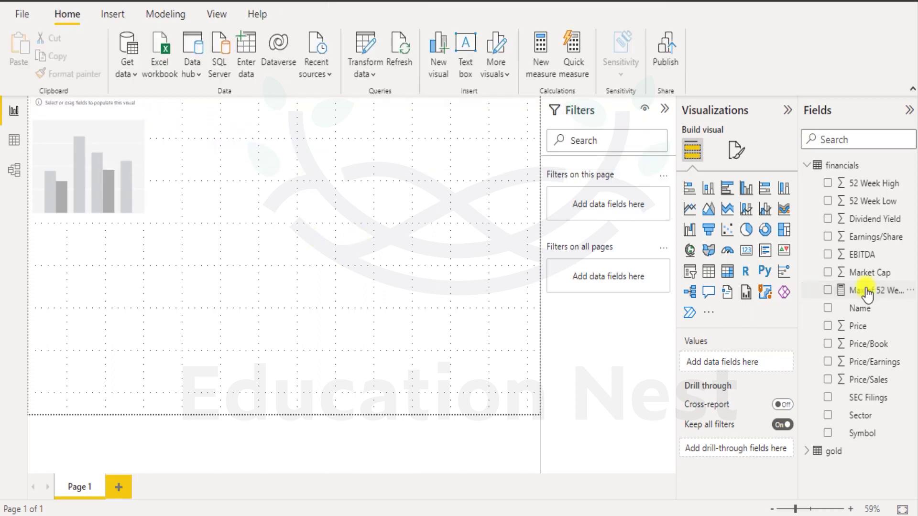
pyautogui.click(862, 291)
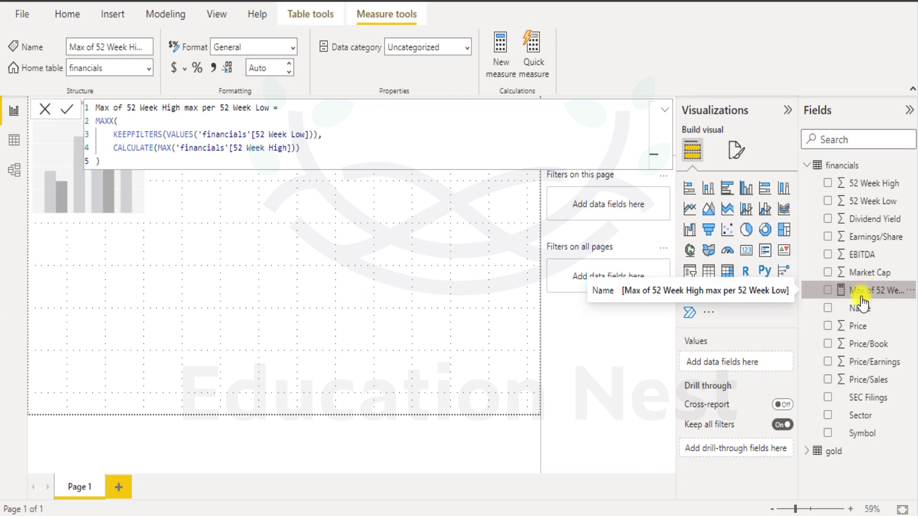
pyautogui.moveTo(867, 294); pyautogui.dragTo(92, 189)
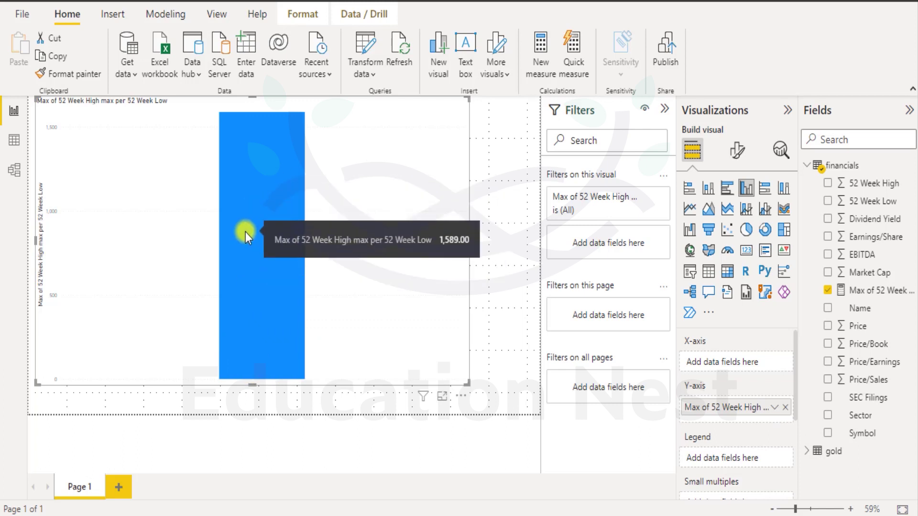
pyautogui.click(508, 164)
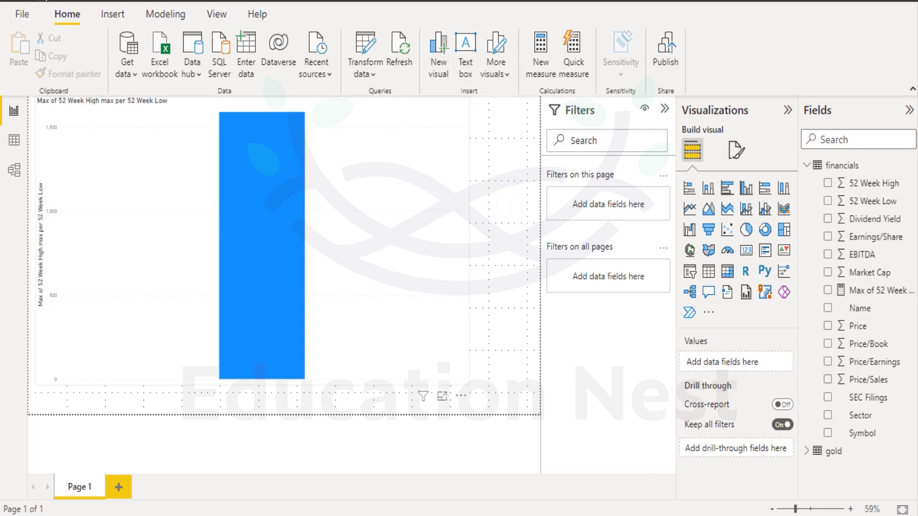
pyautogui.click(174, 13)
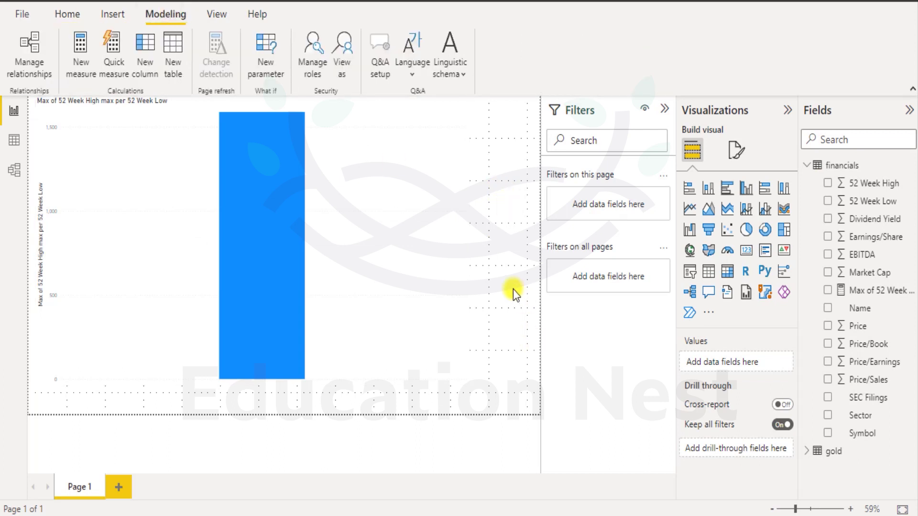